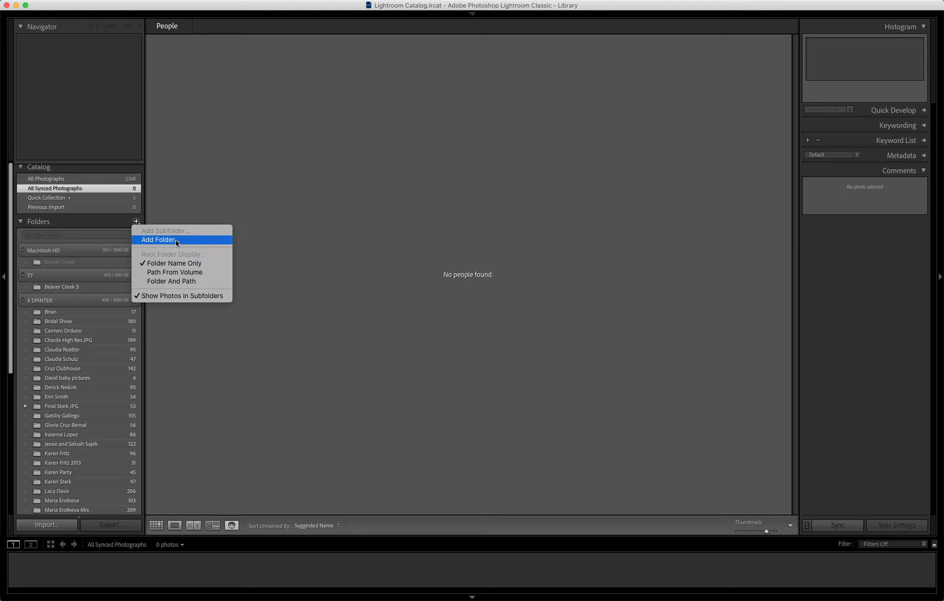
- Add the model's folder from Models and bring its 55 photos into the import
left_click(158, 239)
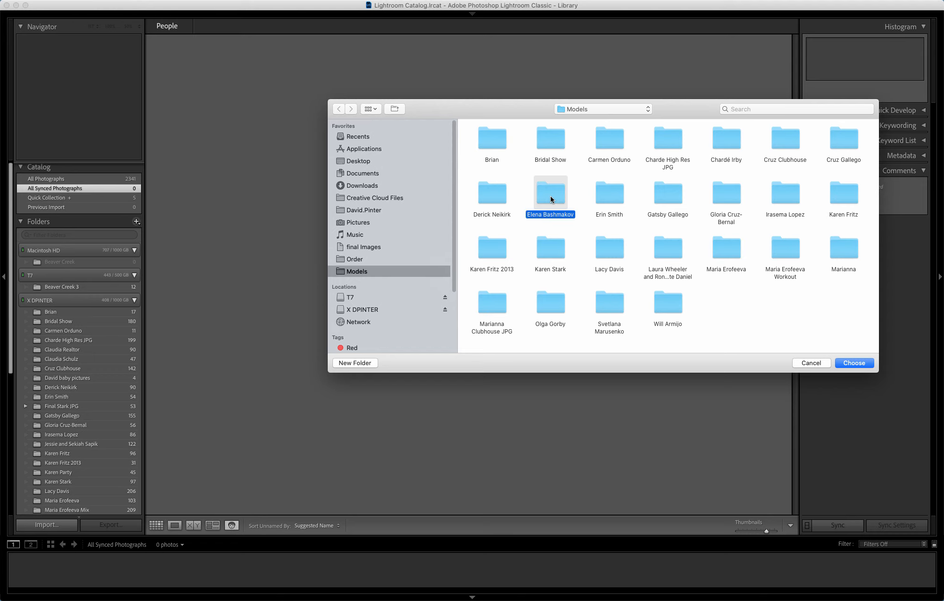
left_click(854, 363)
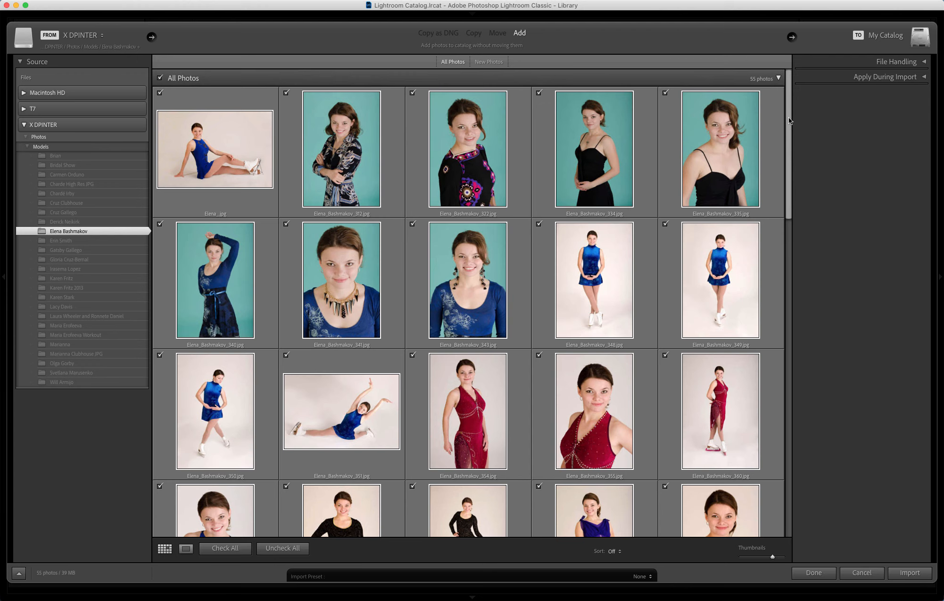
mouse_move(789, 118)
left_mouse_down()
mouse_move(792, 468)
mouse_move(789, 107)
left_mouse_up()
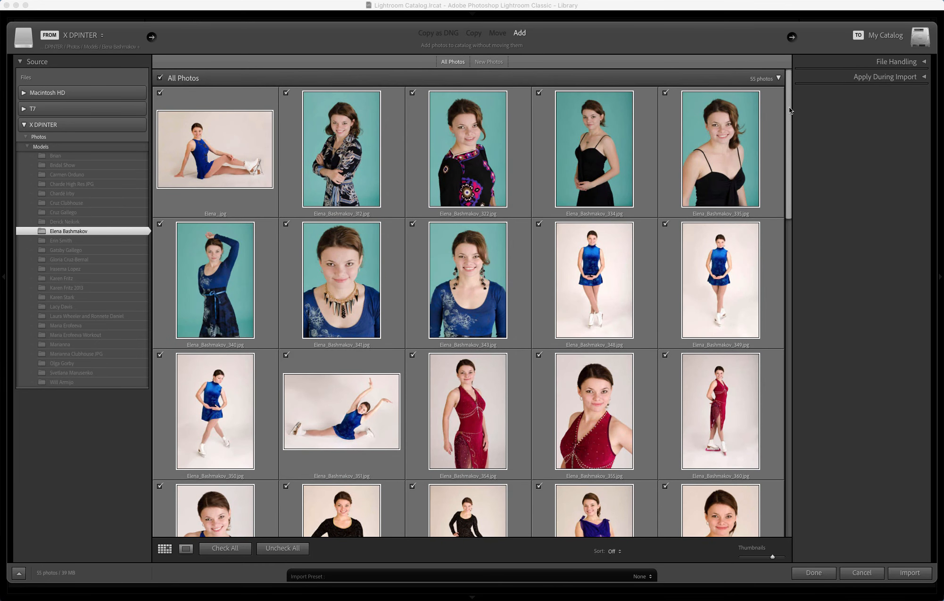
left_click(910, 574)
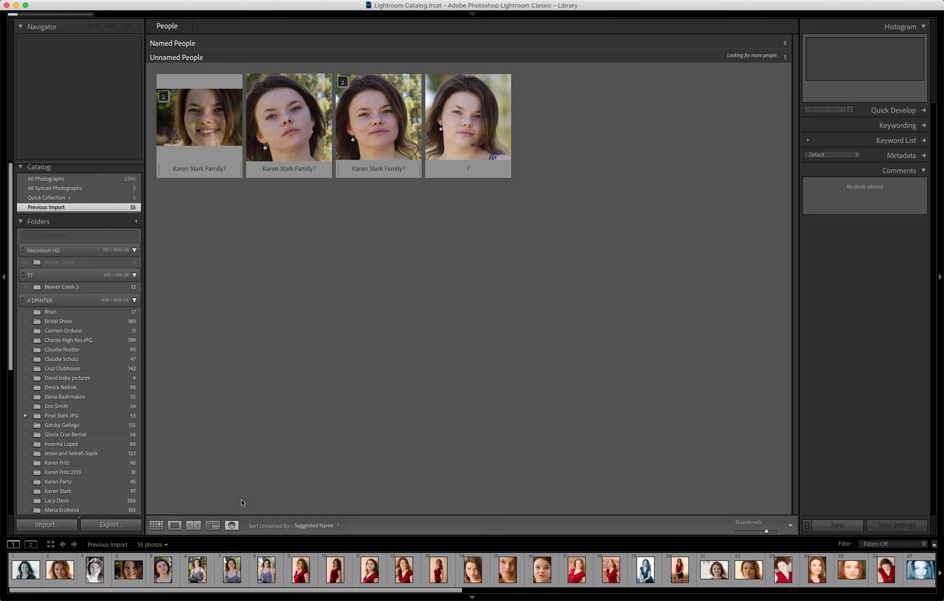
- Check the imported photos in Grid view, then return to People view's detected faces
left_click(232, 524)
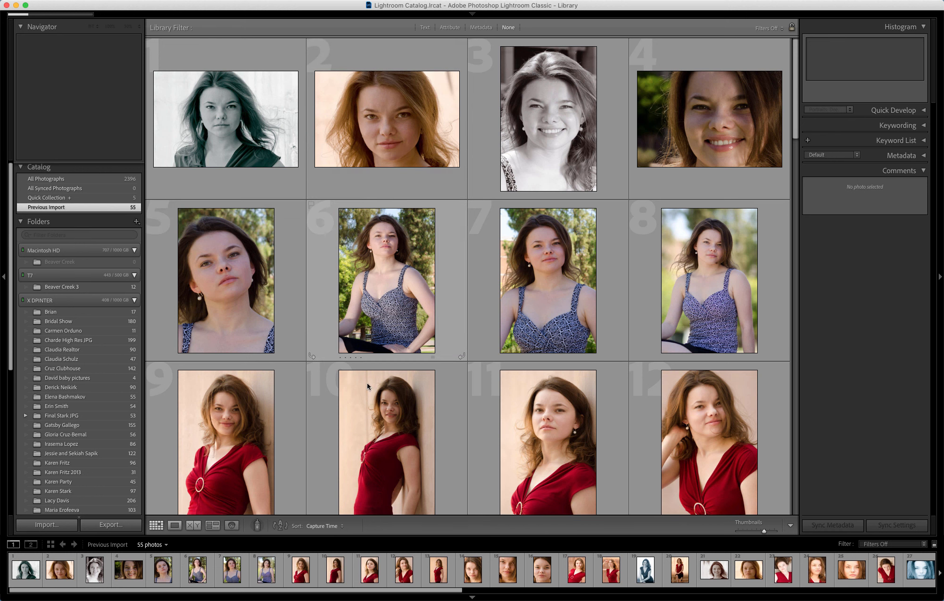
left_click(232, 524)
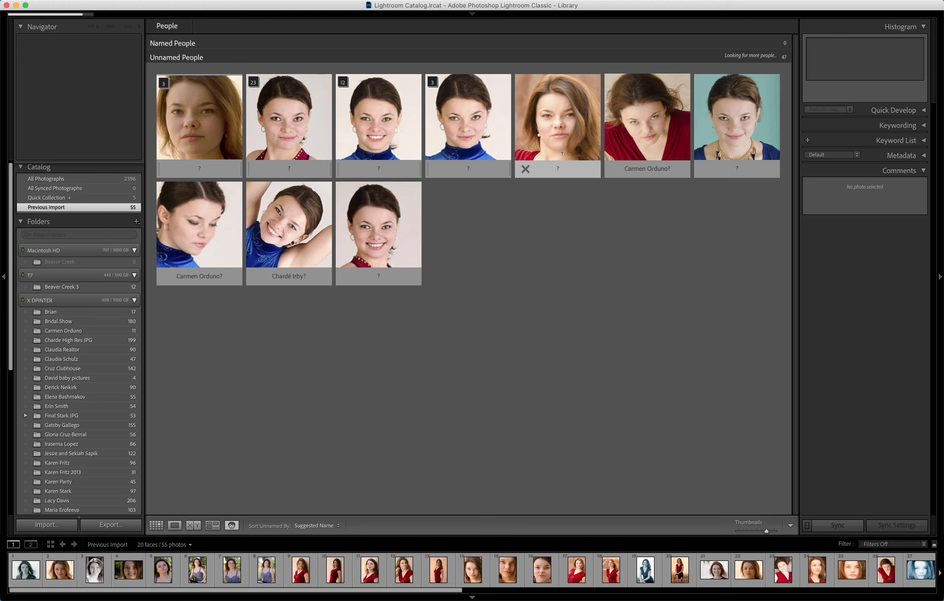
- Label the fifth detected face with the model's full name
left_click(557, 168)
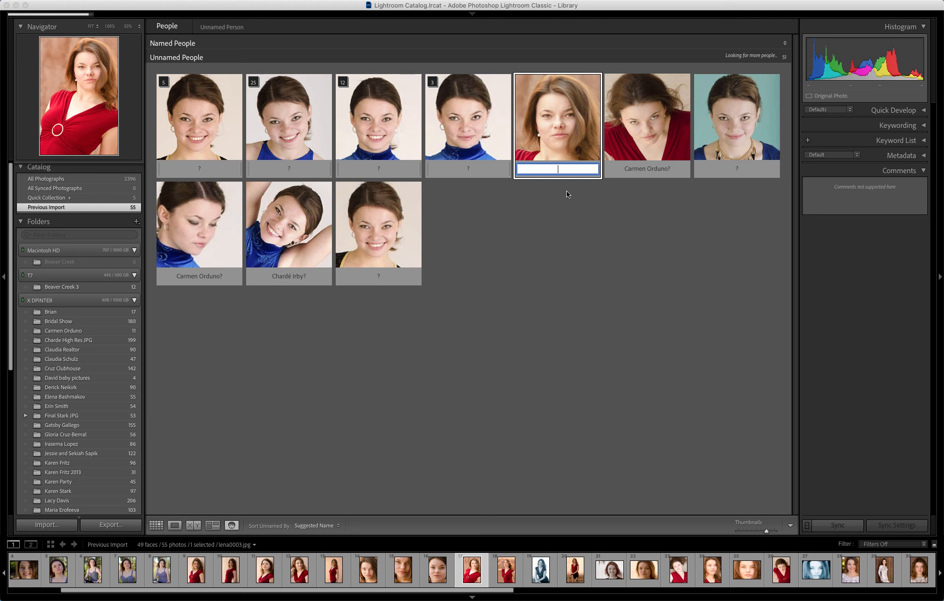
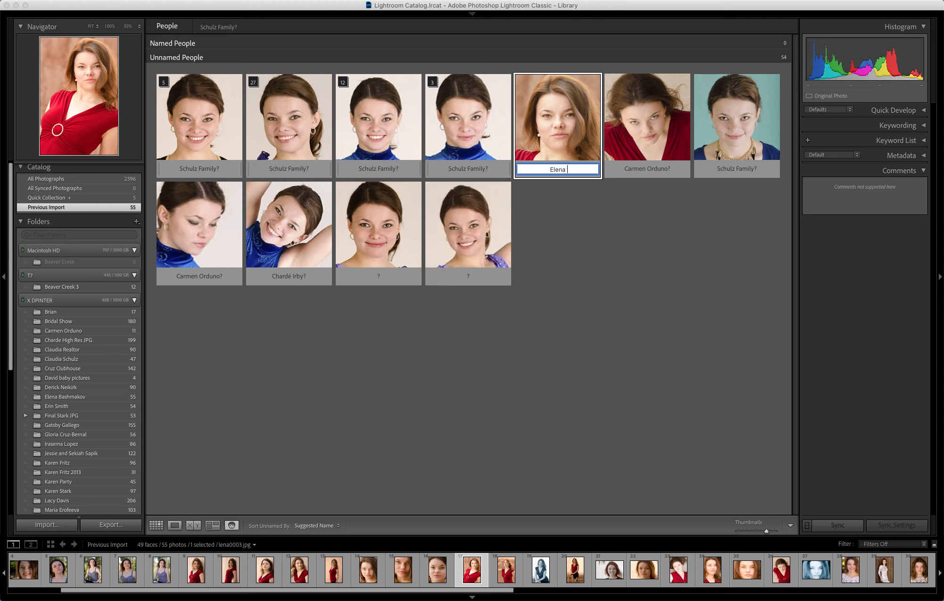
key("Return")
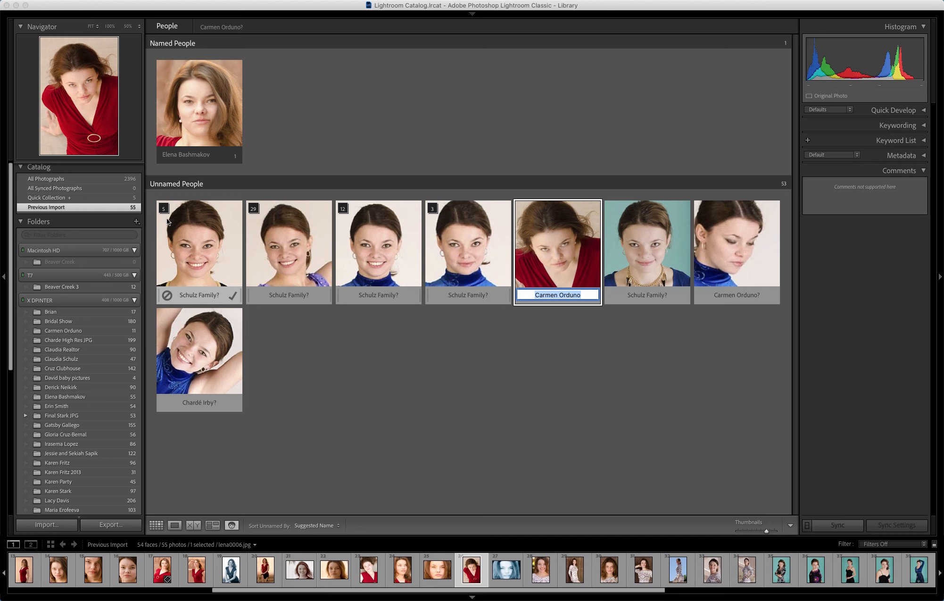
- Dismiss the next suggestion and drag the first five-face stack onto the named model
key("Escape")
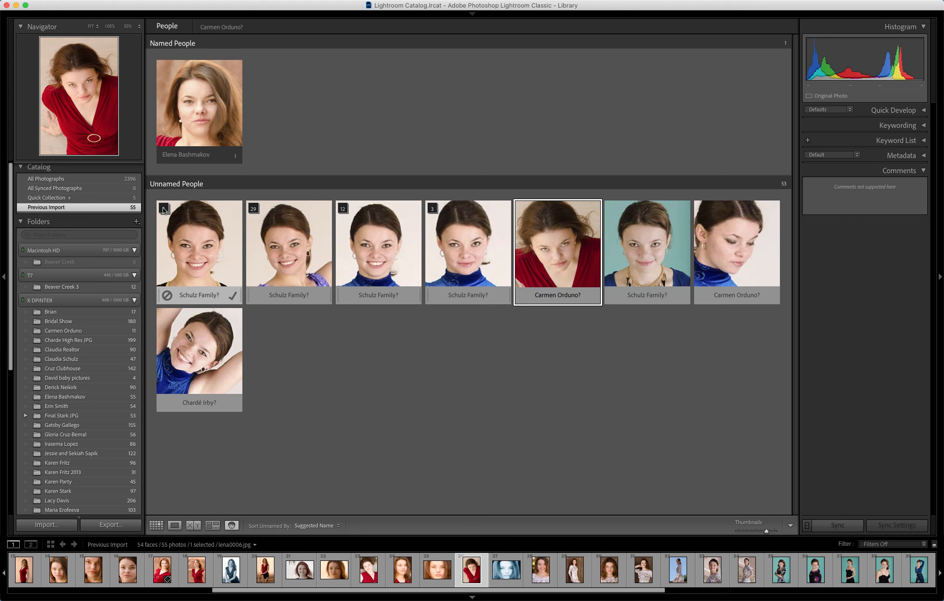
left_click(164, 209)
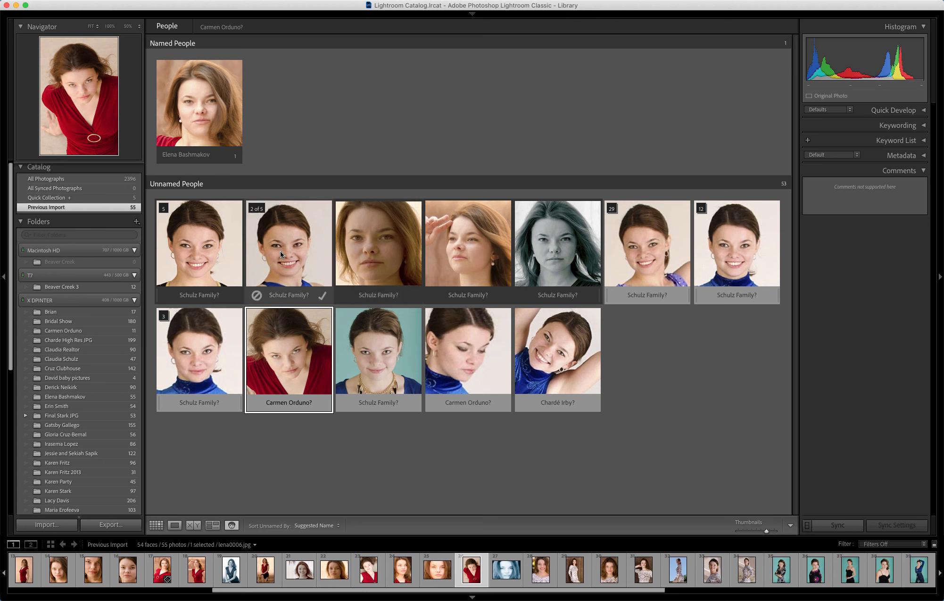
left_click(166, 210)
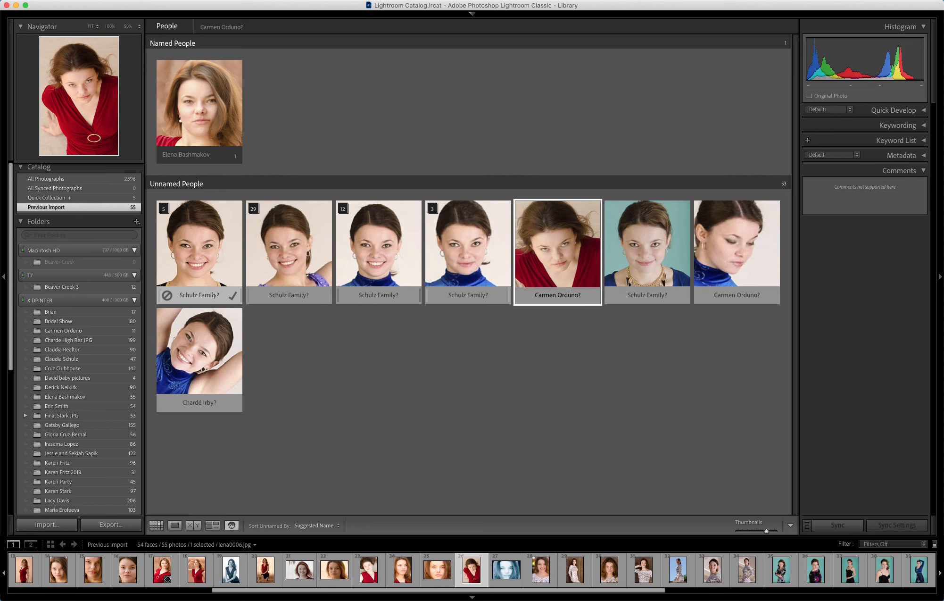
left_click(198, 247)
left_click_drag(204, 252, 200, 113)
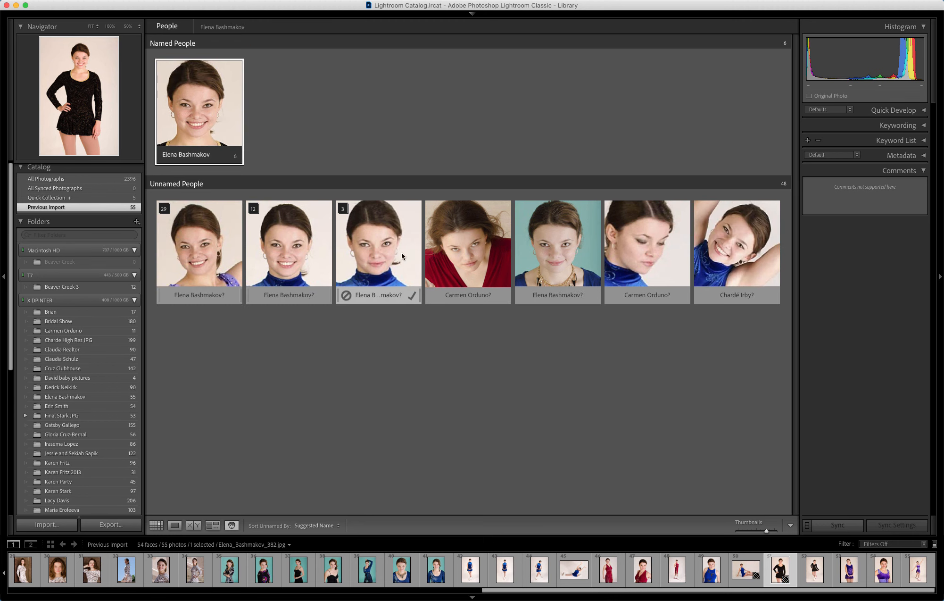
- Assign the three-face stack to the model and confirm the 12-face stack as her
left_click(343, 208)
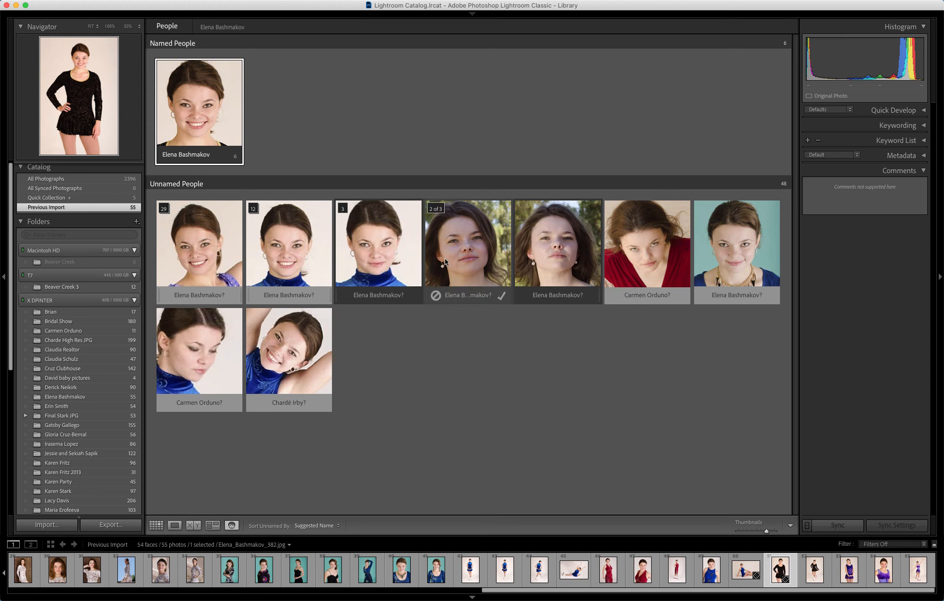
left_click(342, 209)
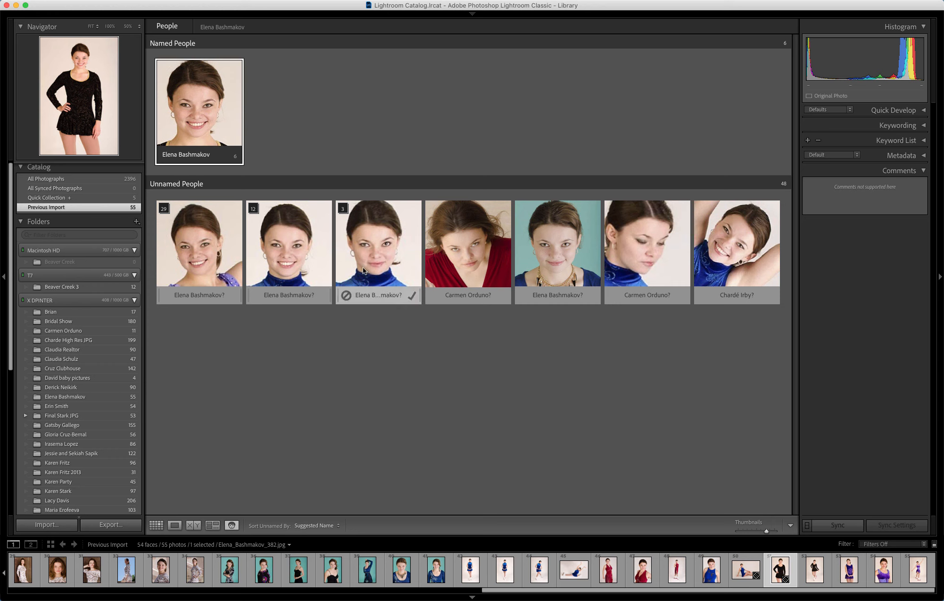
left_click_drag(375, 260, 198, 97)
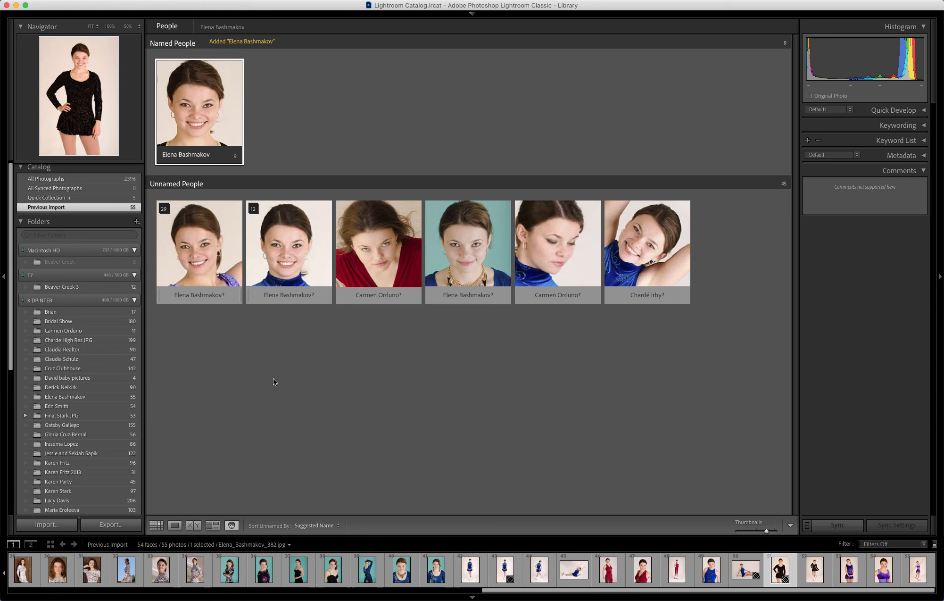
left_click(198, 253)
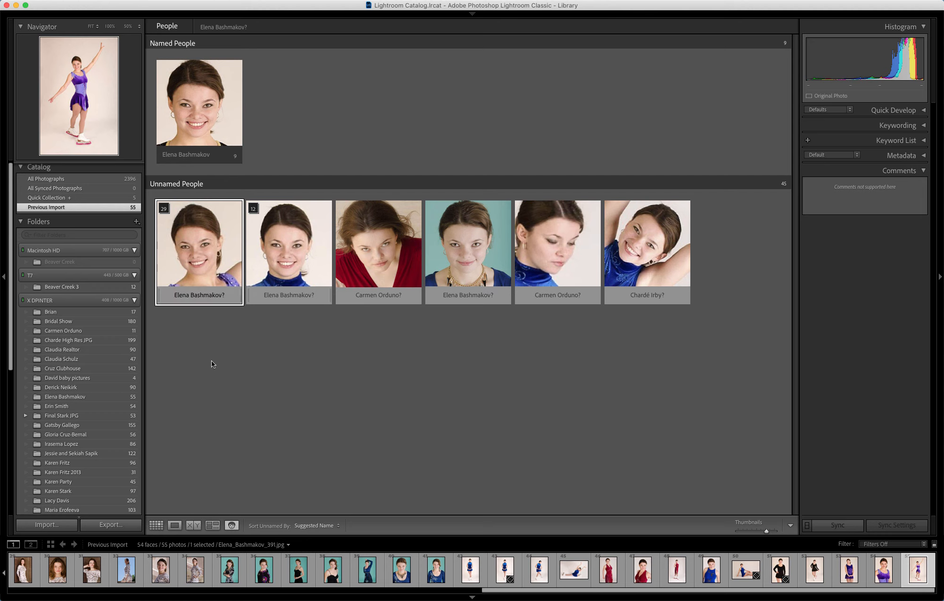
mouse_move(276, 300)
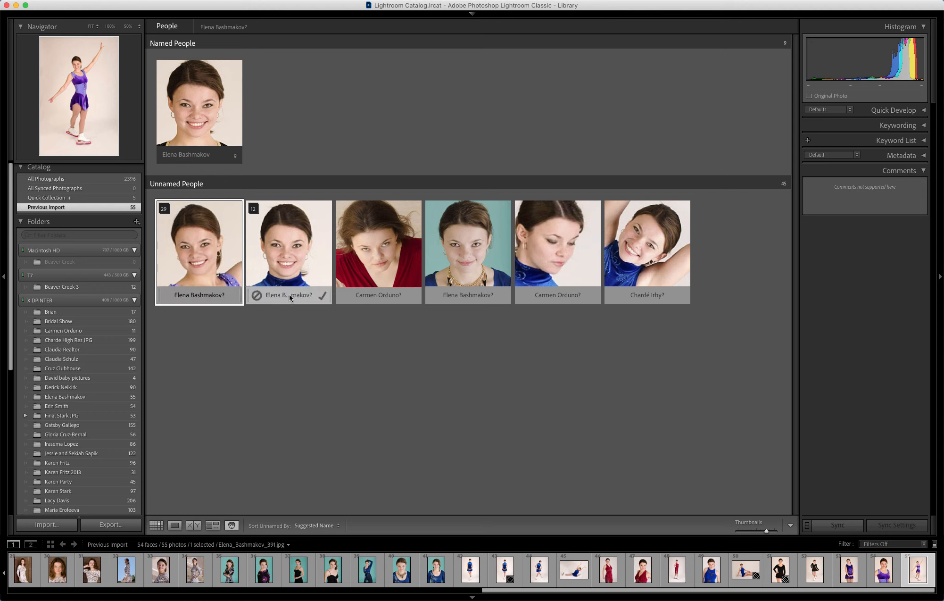
left_click(322, 297)
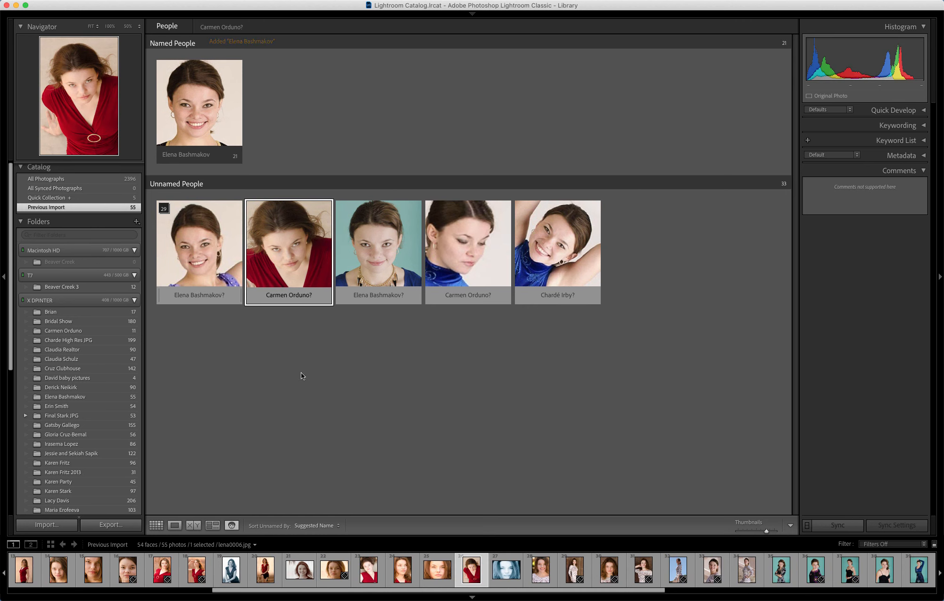
- Drag the red-dress face, teal-background face and final three faces onto the model
mouse_move(273, 304)
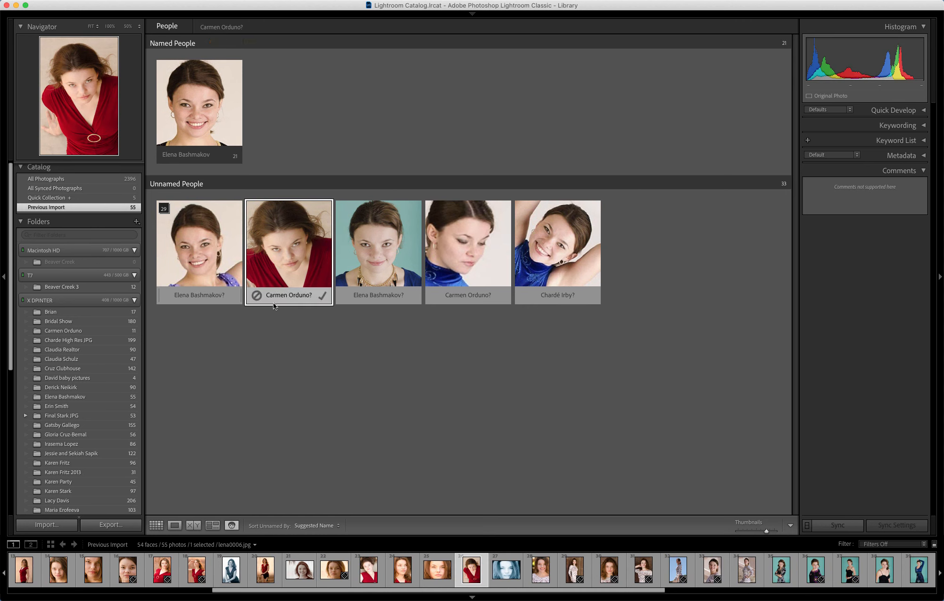
left_click_drag(290, 260, 202, 106)
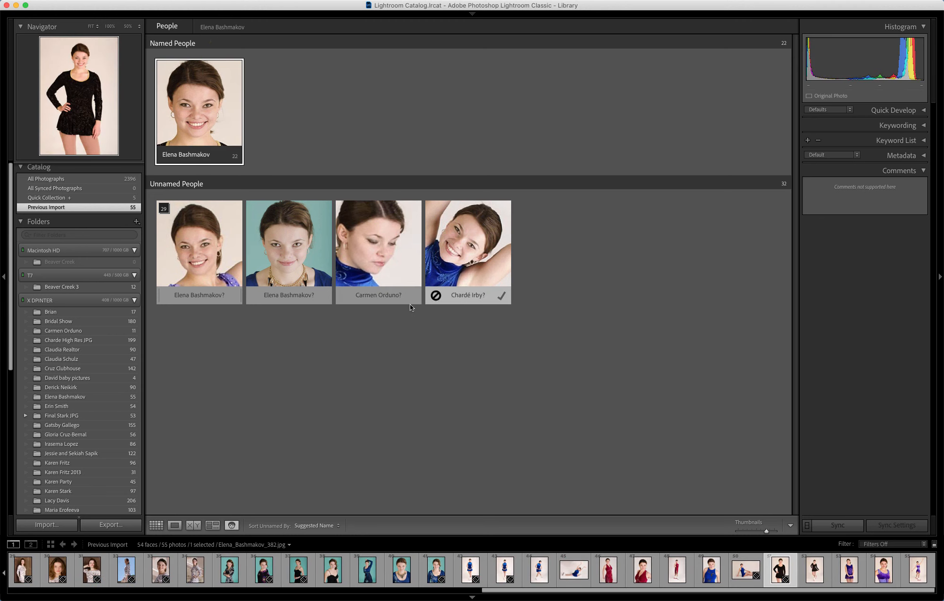
left_click_drag(287, 257, 196, 120)
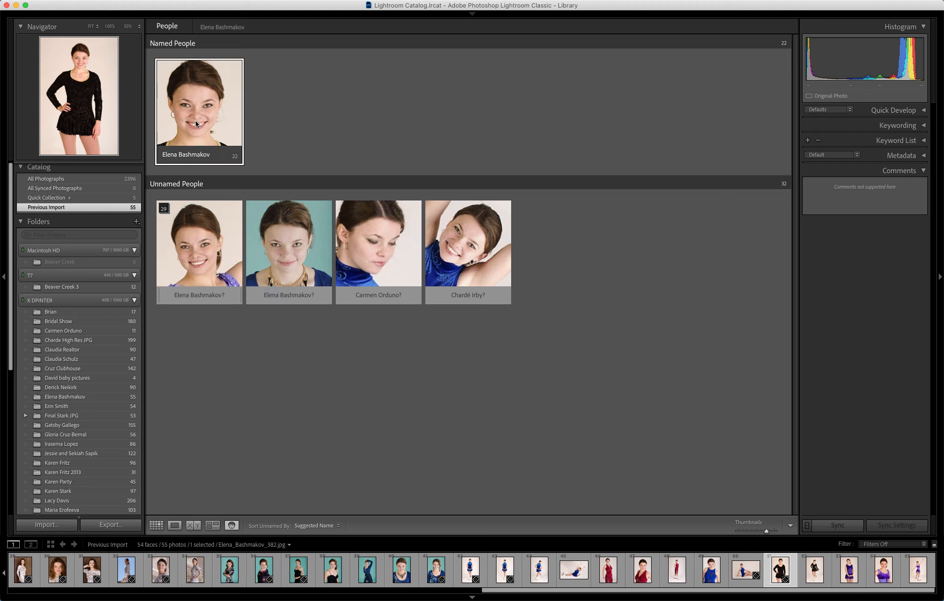
left_click(199, 249)
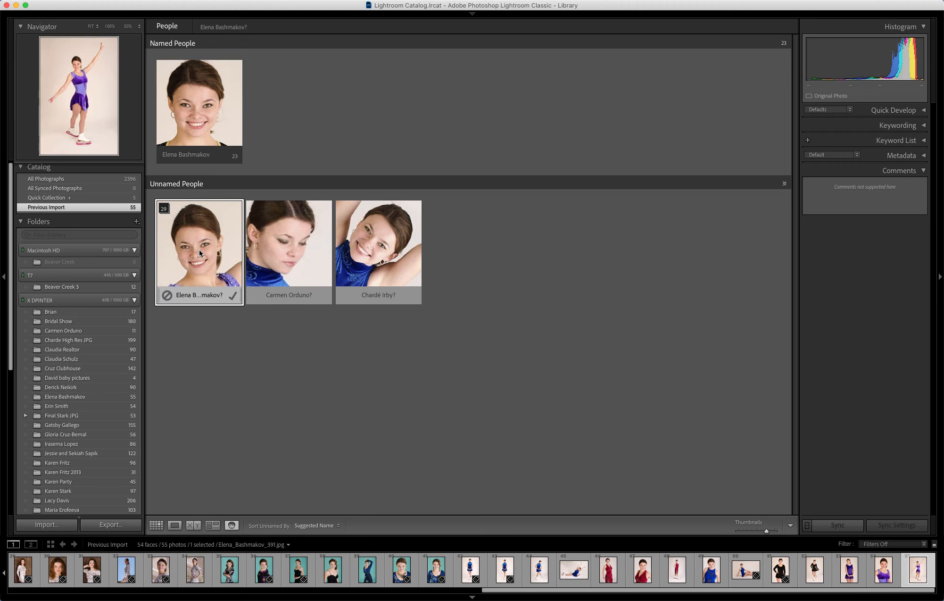
left_click(397, 250, "shift")
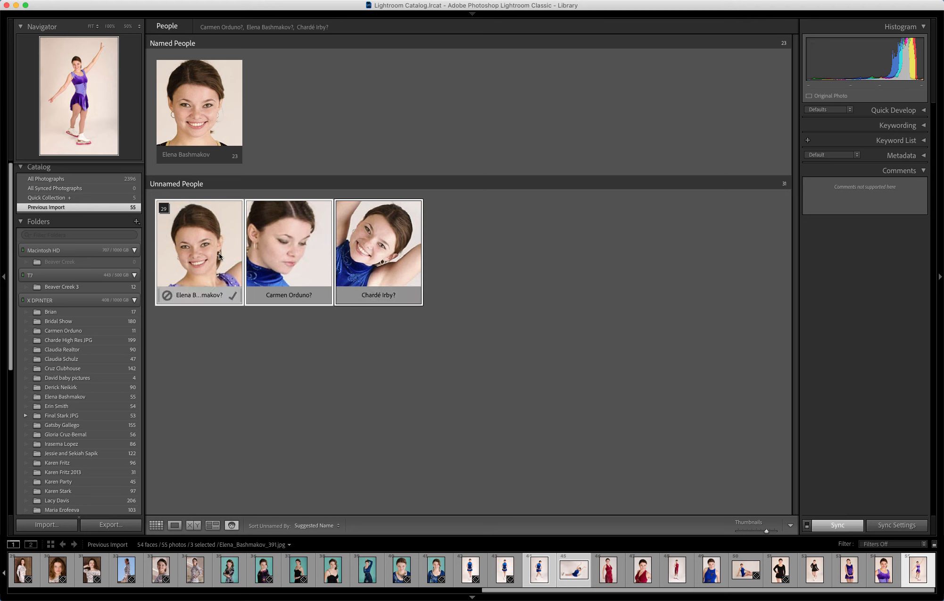
left_click_drag(219, 256, 201, 123)
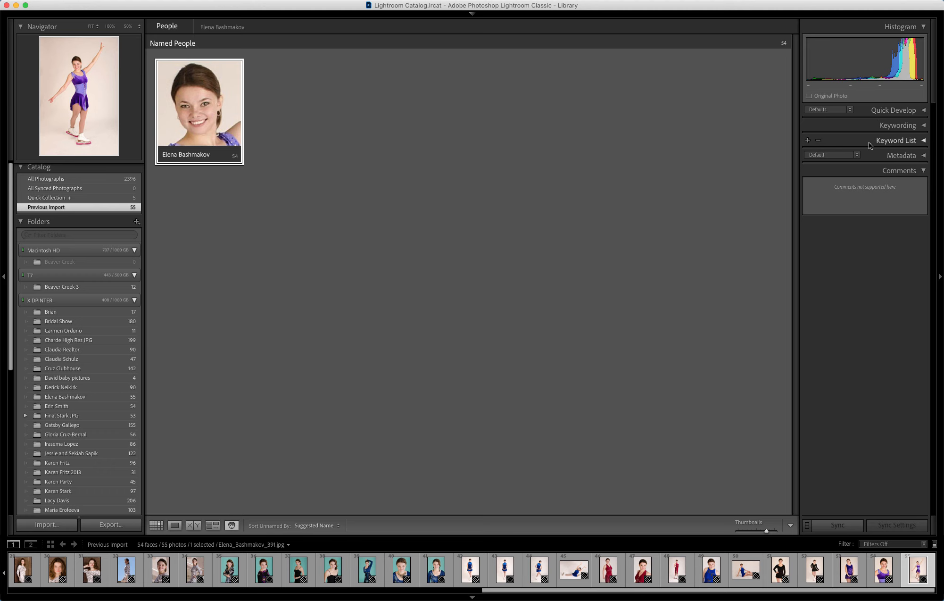
- Filter the Library by name keyword, settling on the next model to show her 53 photos
left_click(925, 140)
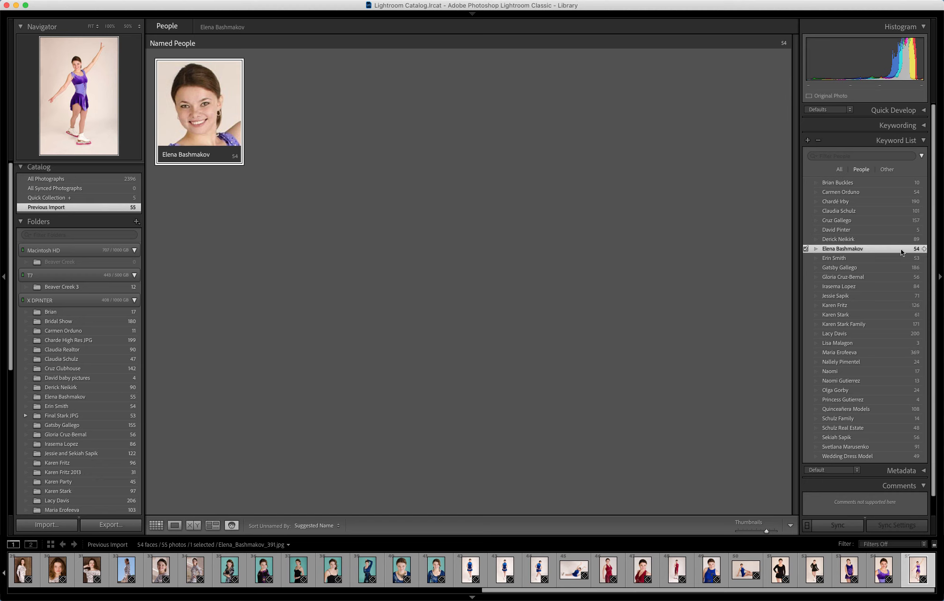
left_click(925, 250)
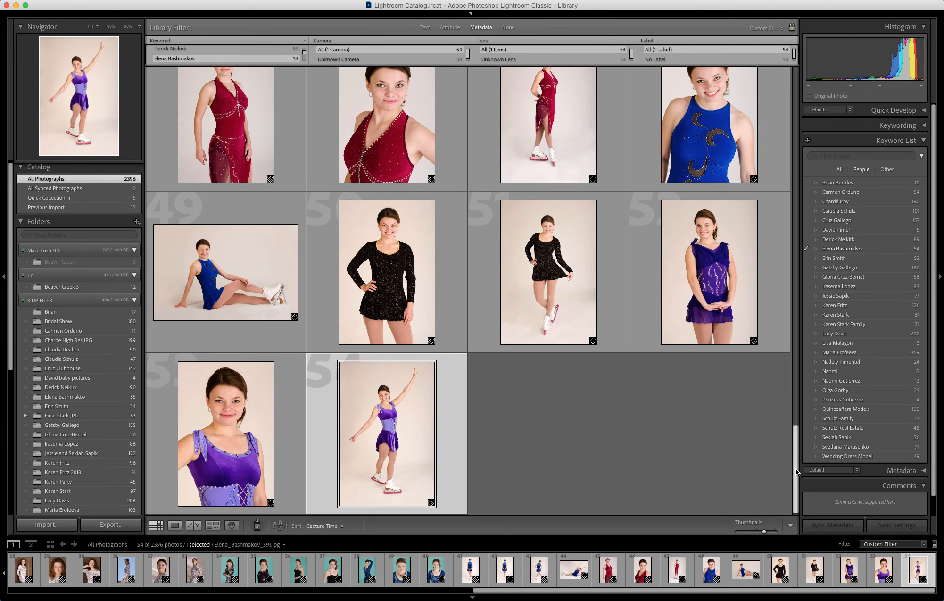
left_click_drag(795, 464, 795, 346)
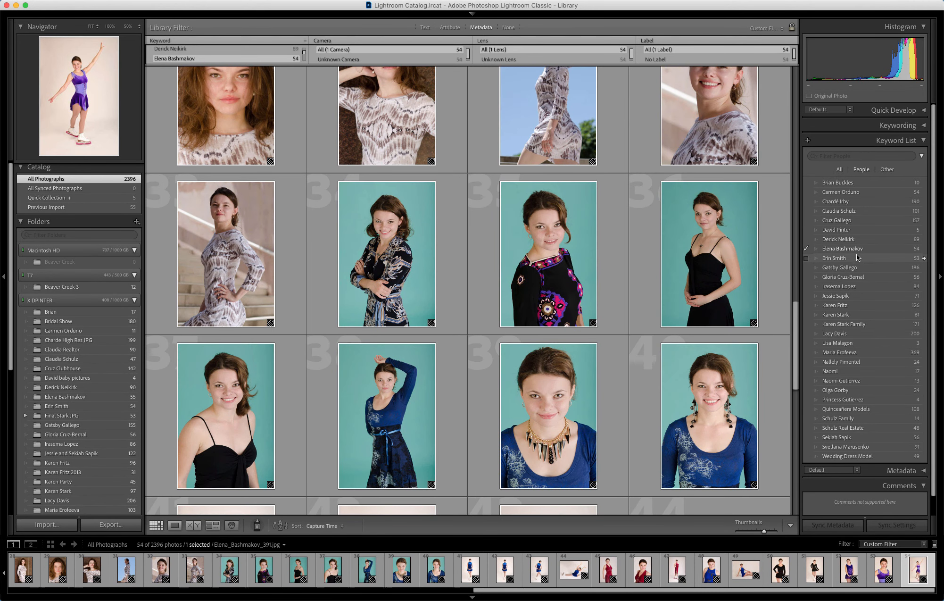
left_click(925, 259)
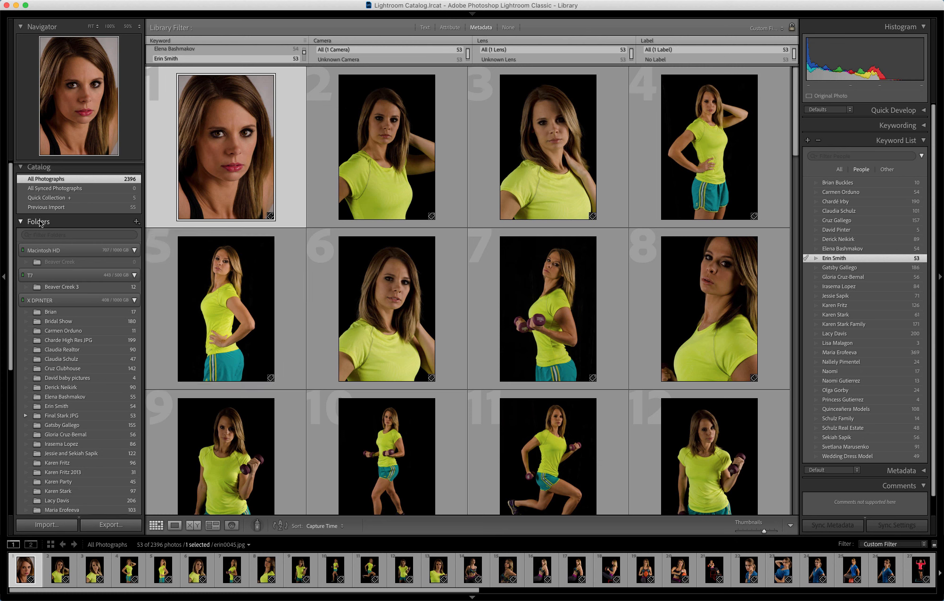
- Add the two models' shoot folder from Models and import its 136 photos
left_click(137, 221)
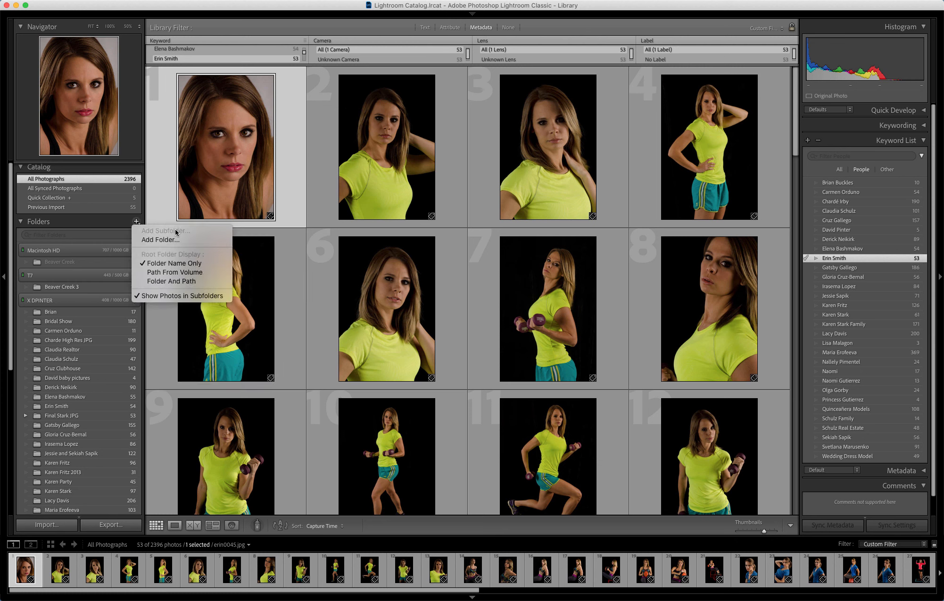
left_click(159, 240)
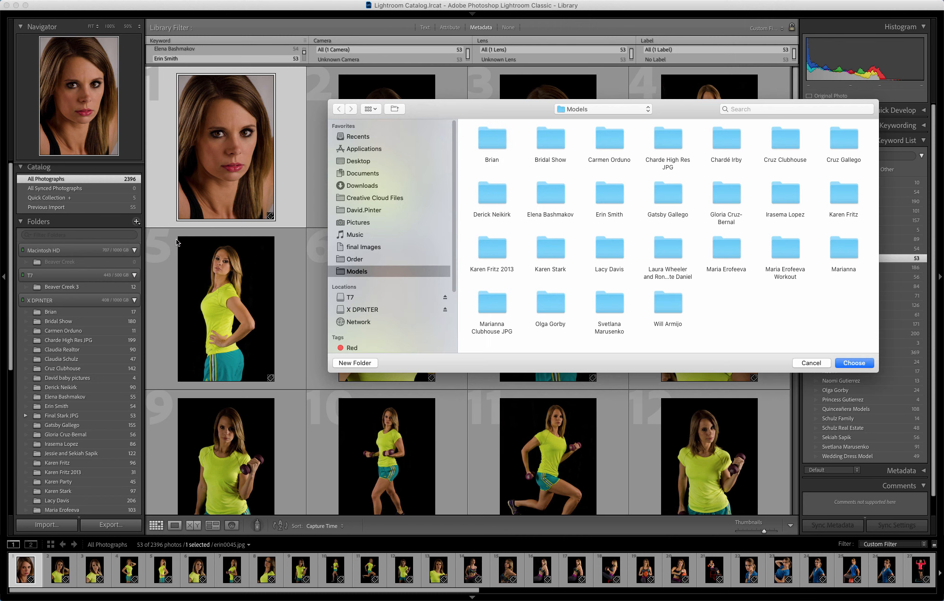
left_click(667, 246)
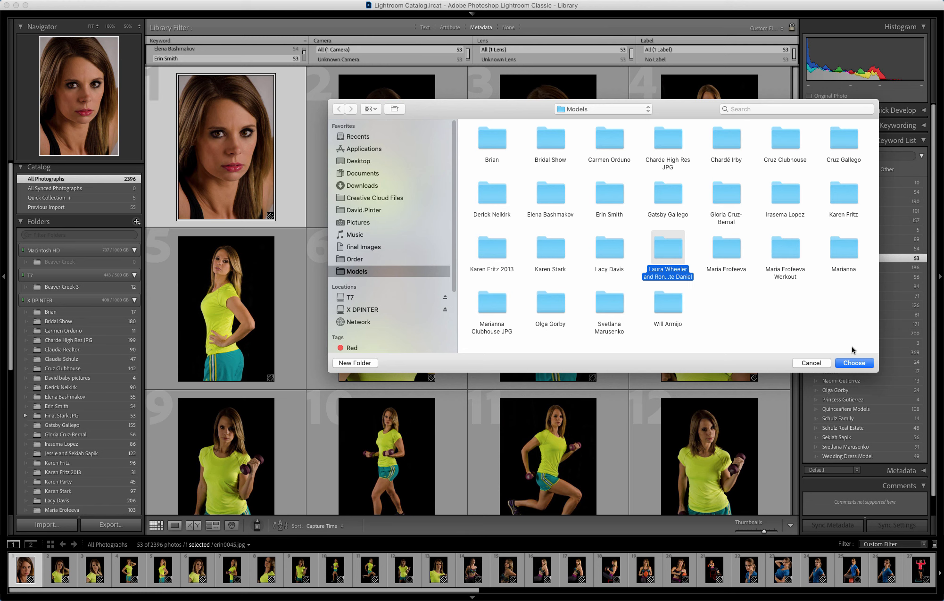
left_click(856, 364)
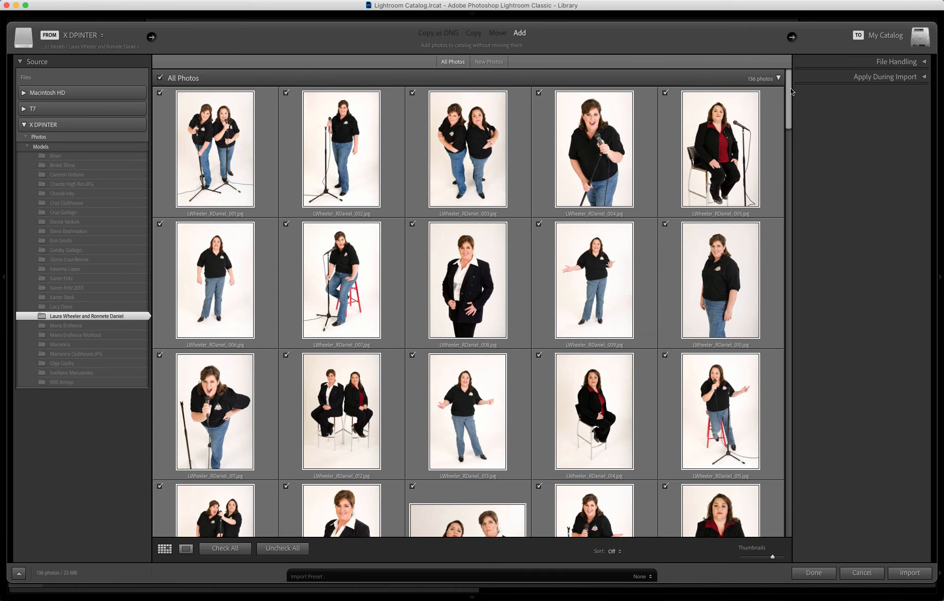
left_click_drag(789, 106, 784, 217)
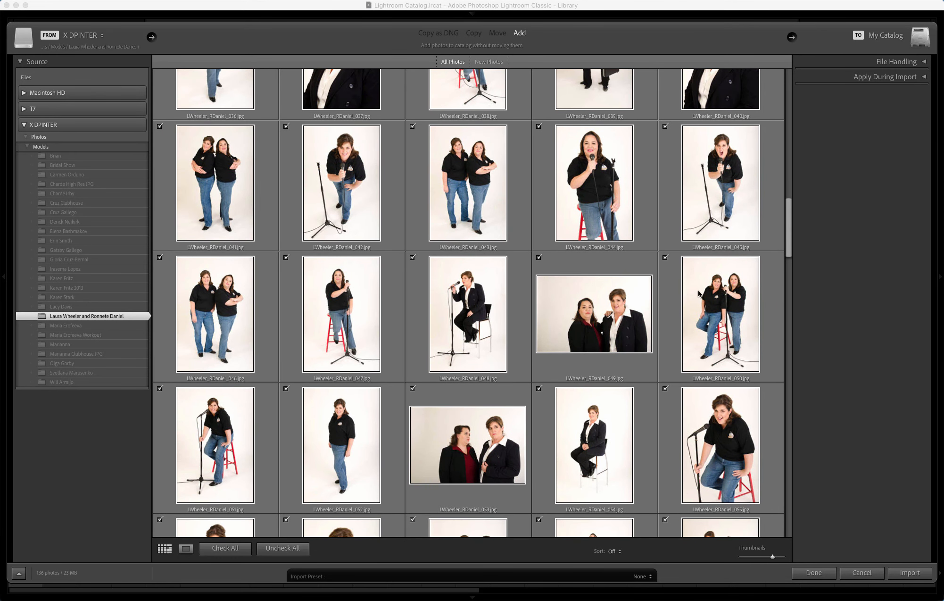
left_click_drag(788, 238, 797, 146)
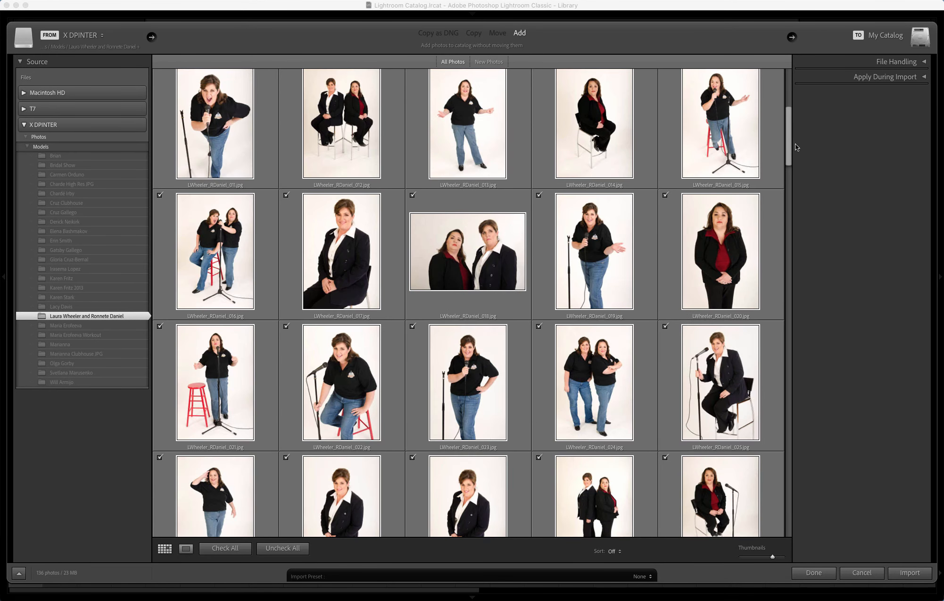
left_click(910, 573)
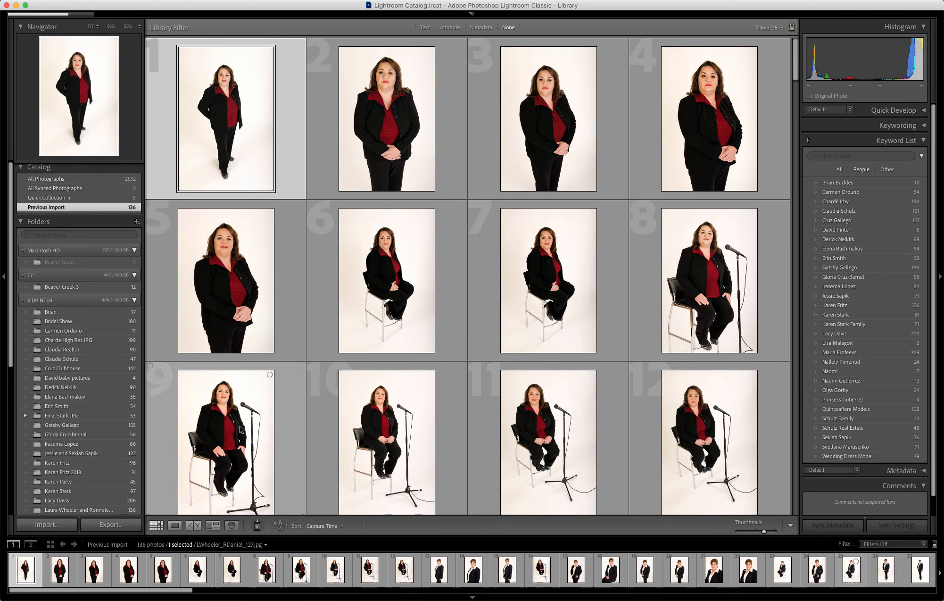
- In People view, give the first face stack and the fifth face each model's full name
left_click(232, 526)
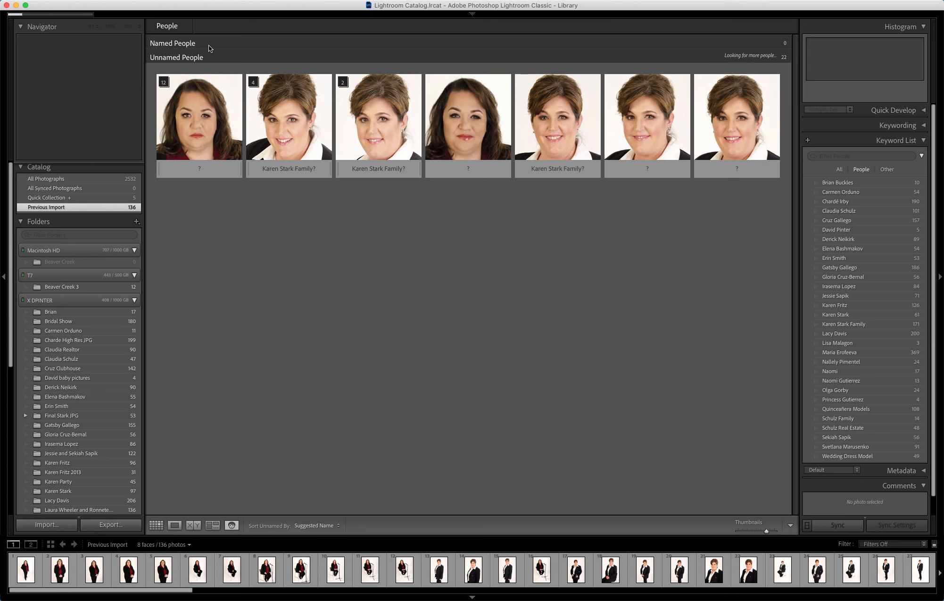
left_click(199, 168)
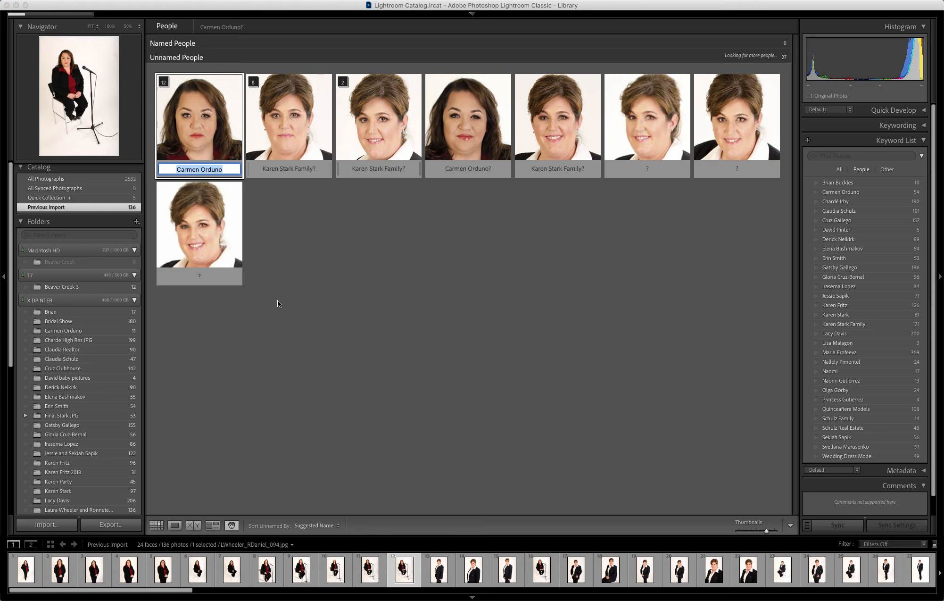
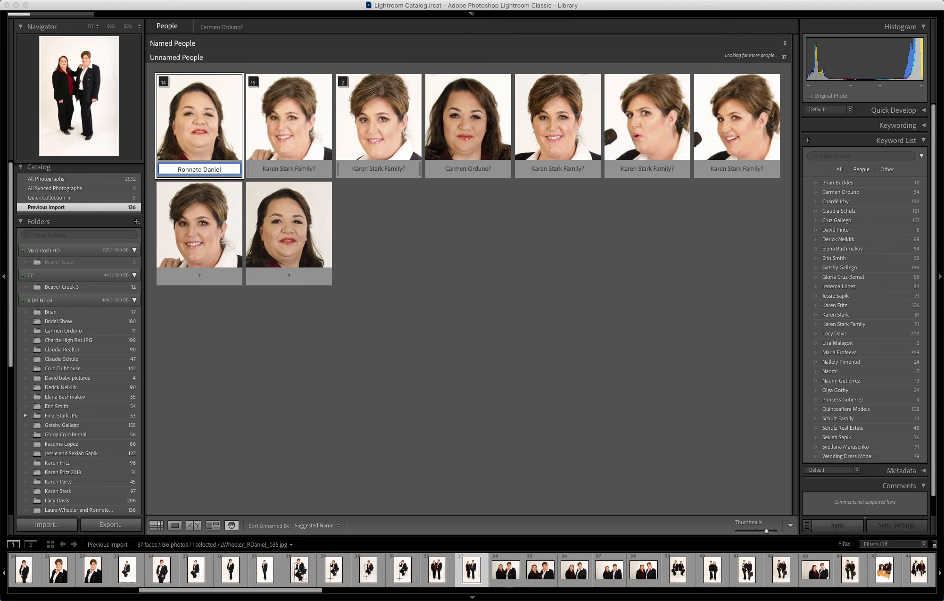
key("Return")
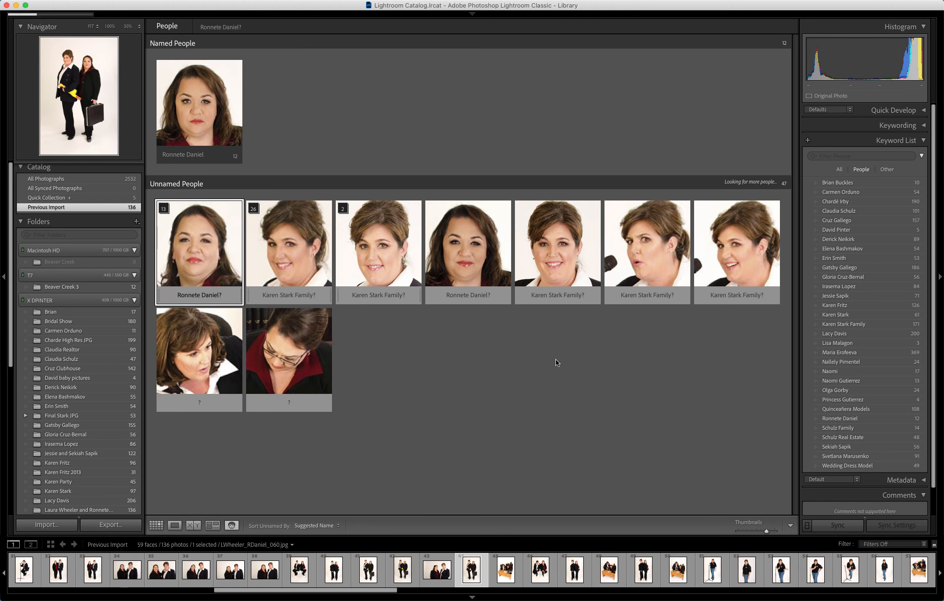
left_click(561, 295)
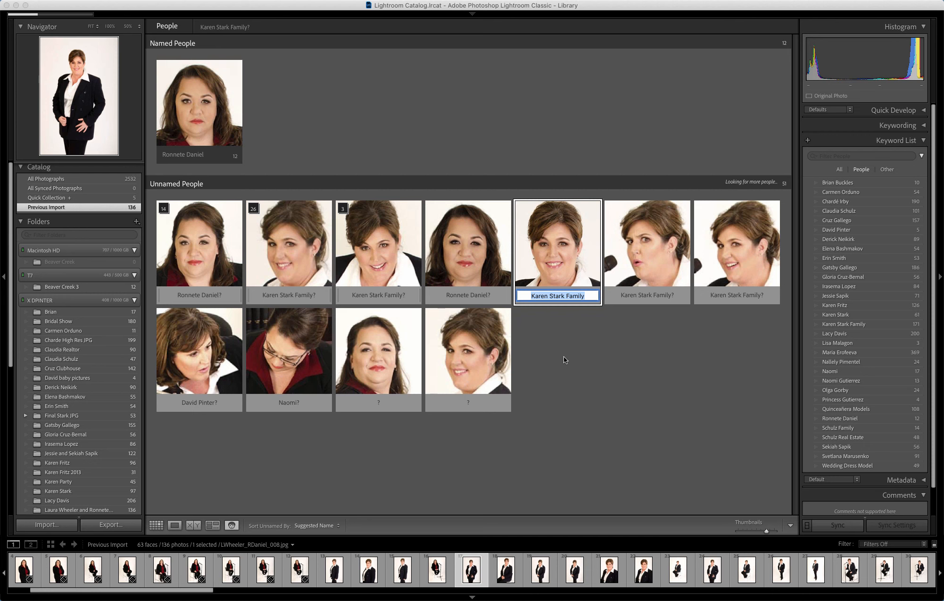
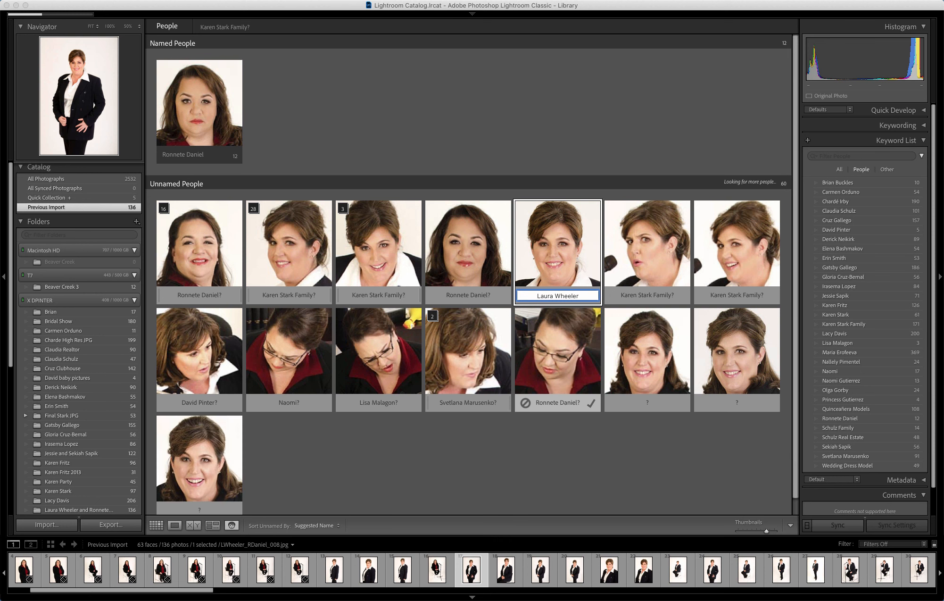
- Confirm the second model's name on the fifth face and accept suggested names on four faces
key("Return")
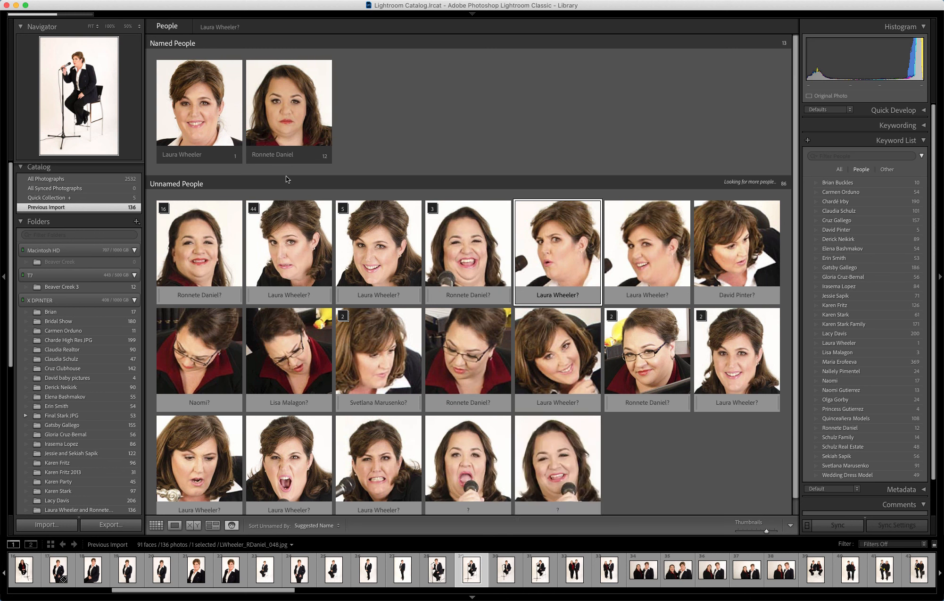
left_click(503, 404)
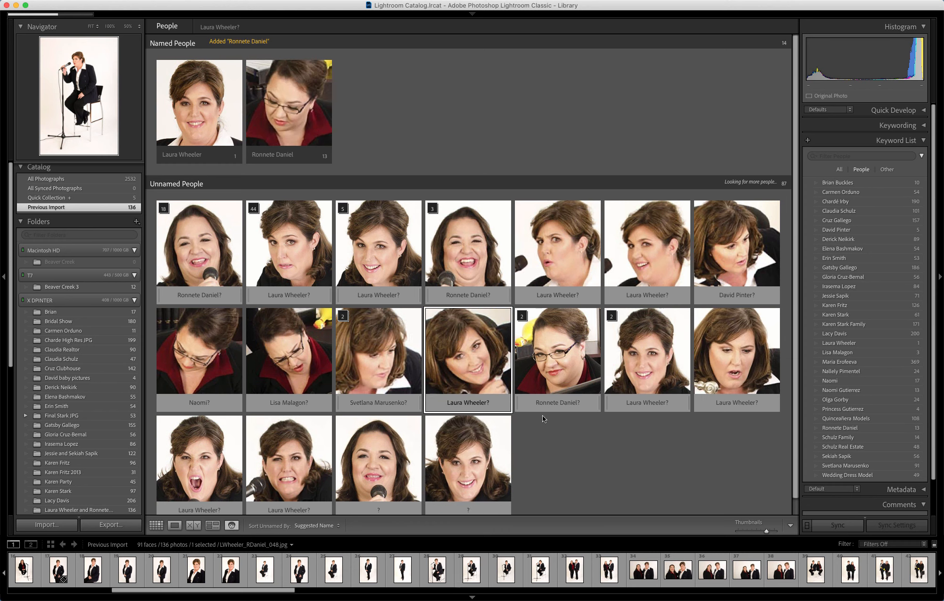
mouse_move(559, 369)
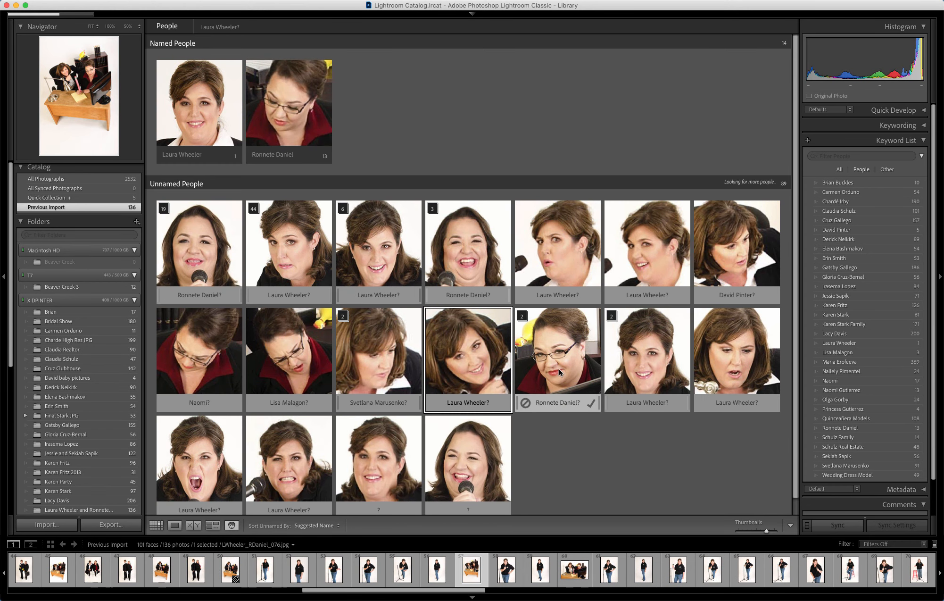
left_click(522, 316)
mouse_move(608, 360)
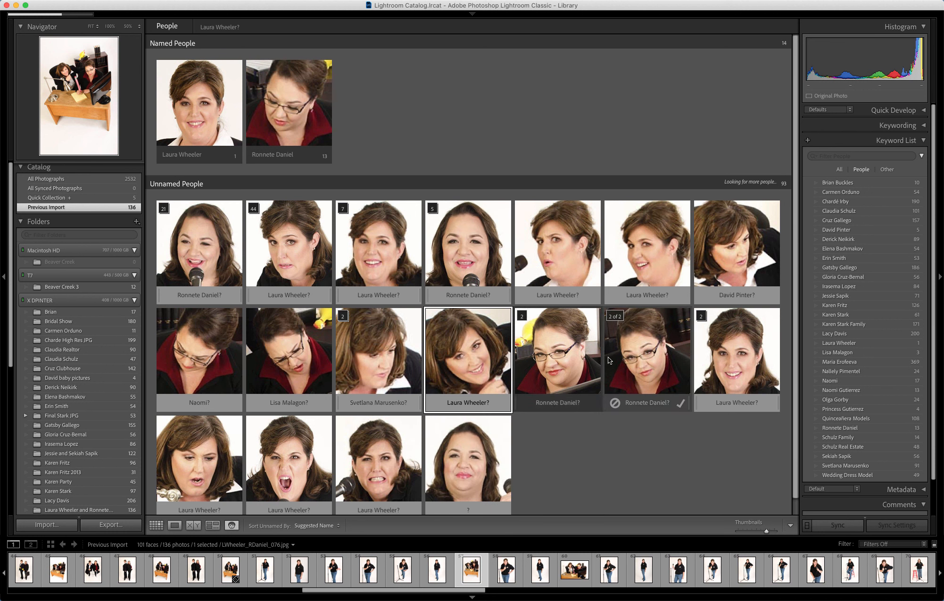
left_click(523, 316)
left_click(592, 405)
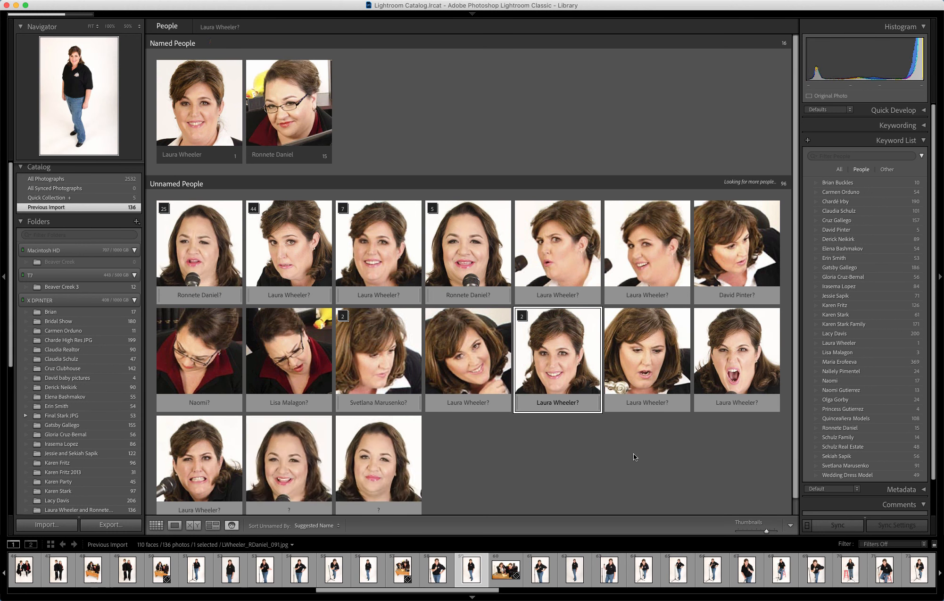
mouse_move(576, 251)
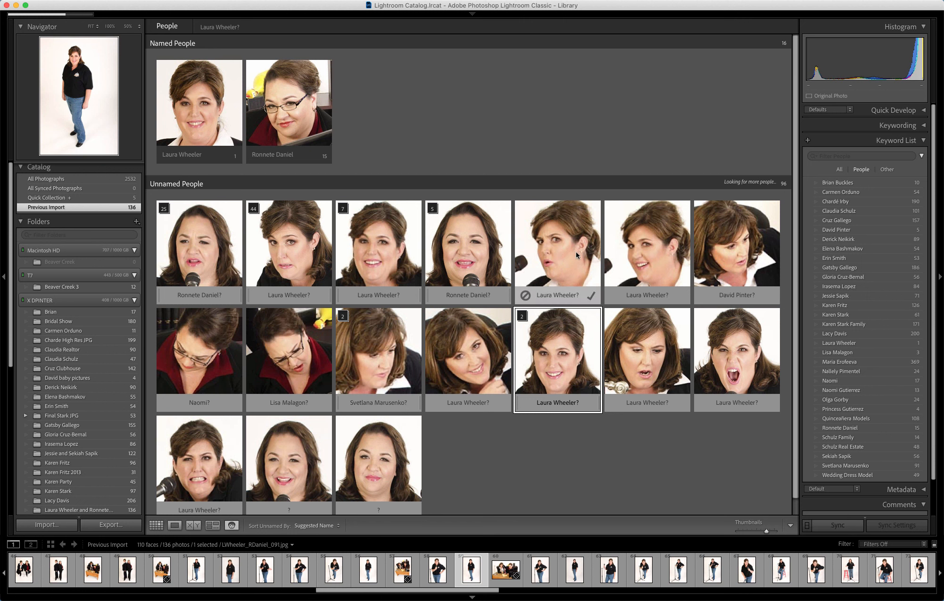
left_click(591, 294)
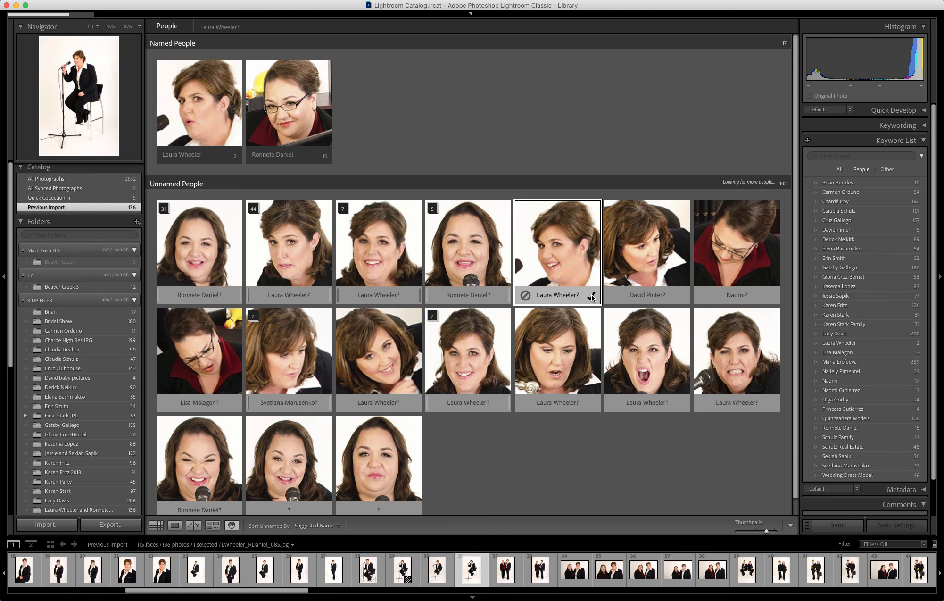
left_click(591, 295)
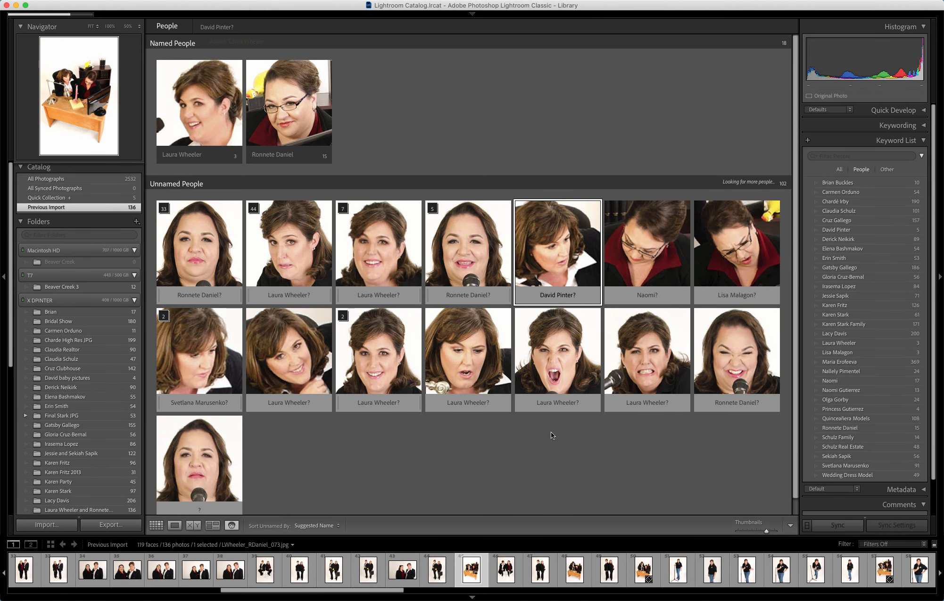
- Select the stack suggesting the first model plus two faces suggesting other names
left_click(204, 247)
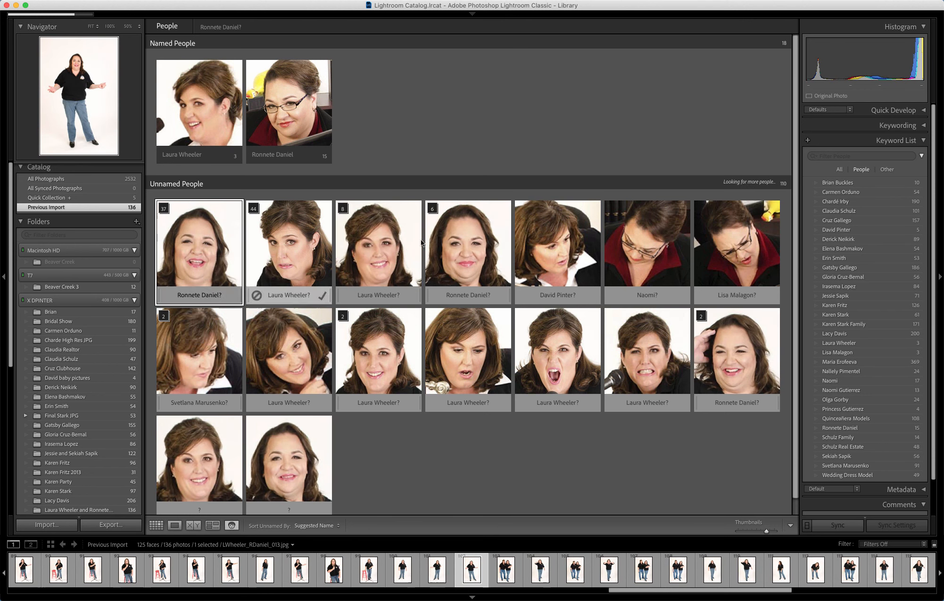
left_click(641, 250, "super")
left_click(747, 249, "super")
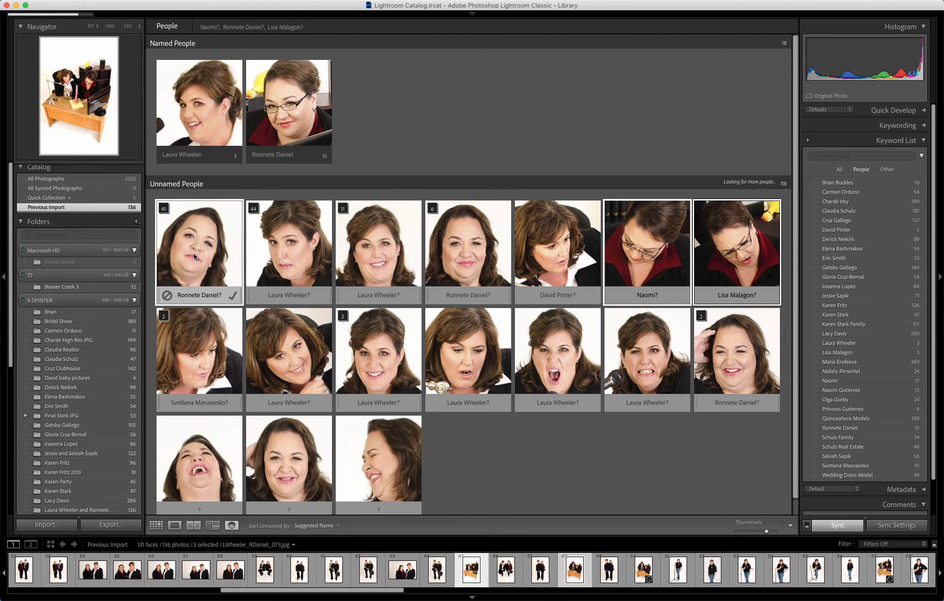
- Tag the selected faces as the first model, then tag nine faces as the second model, reaching 84
left_click_drag(194, 253, 287, 115)
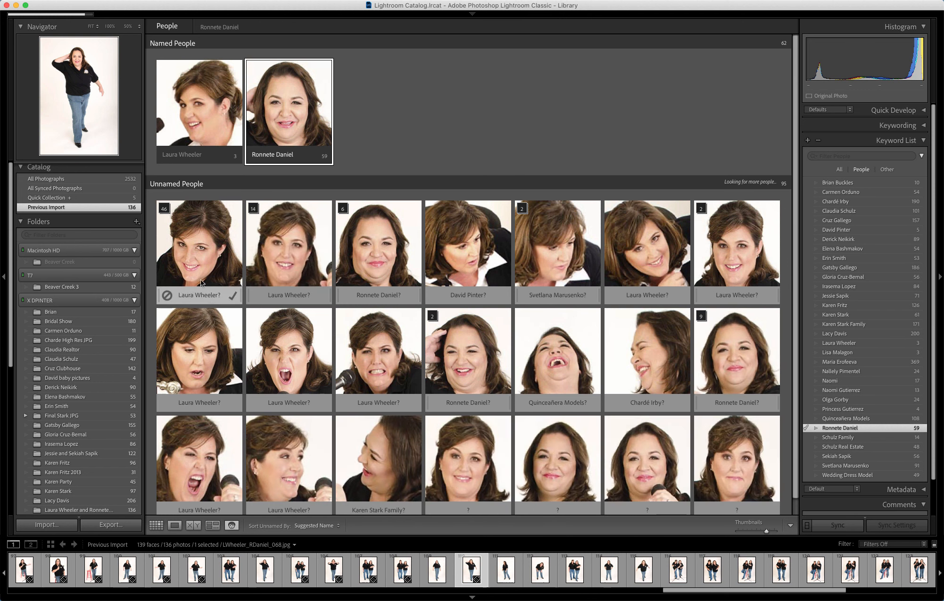
left_click(200, 246)
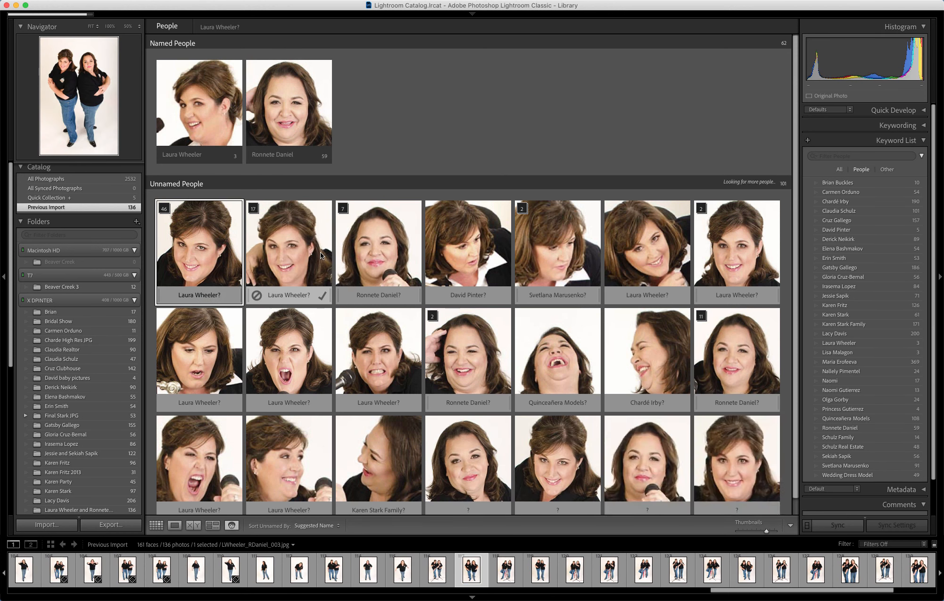
left_click(320, 251, "super")
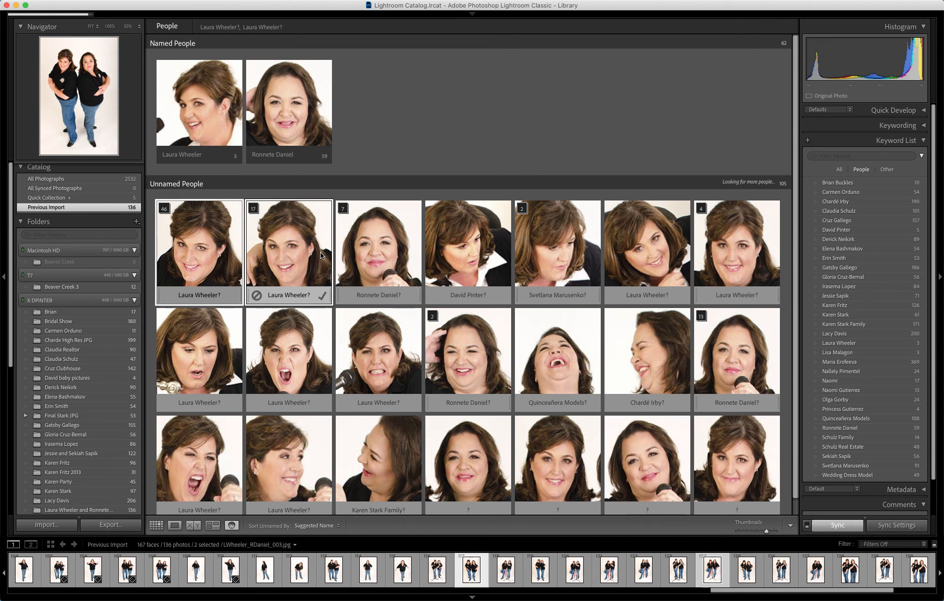
left_click(457, 251, "super")
left_click(535, 241, "super")
left_click(637, 237, "super")
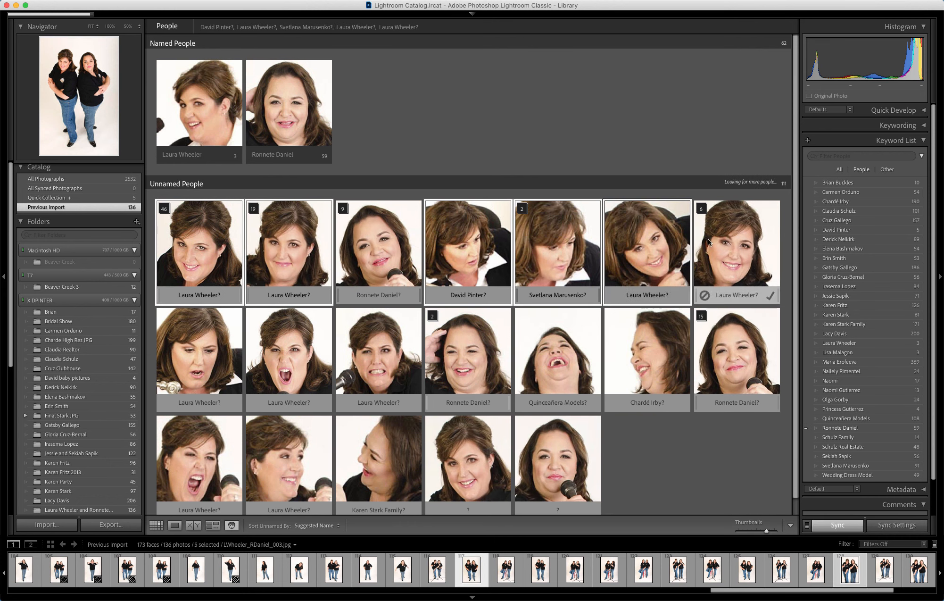
left_click(732, 237, "super")
left_click(187, 349, "super")
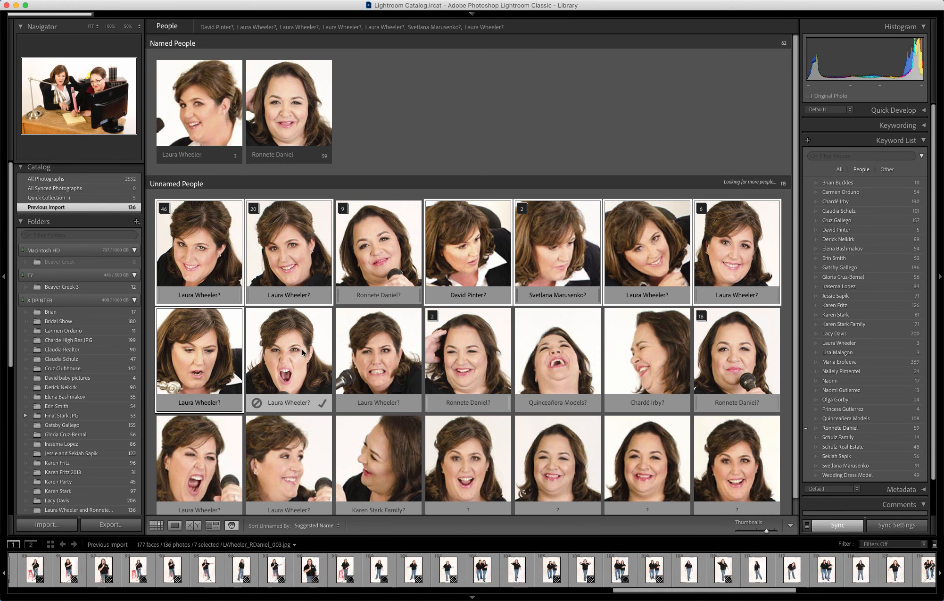
left_click(302, 349, "super")
left_click(377, 349, "super")
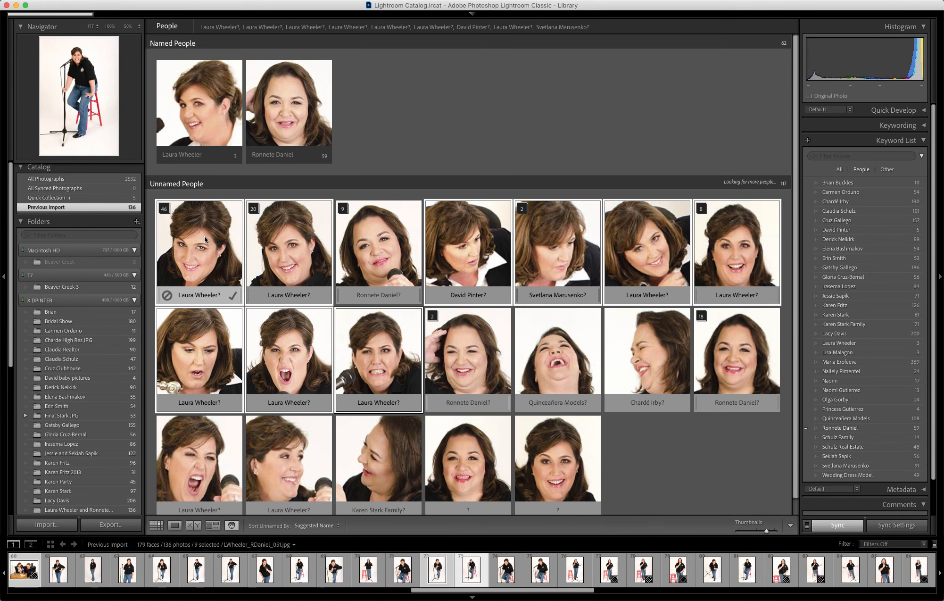
left_click_drag(204, 236, 193, 112)
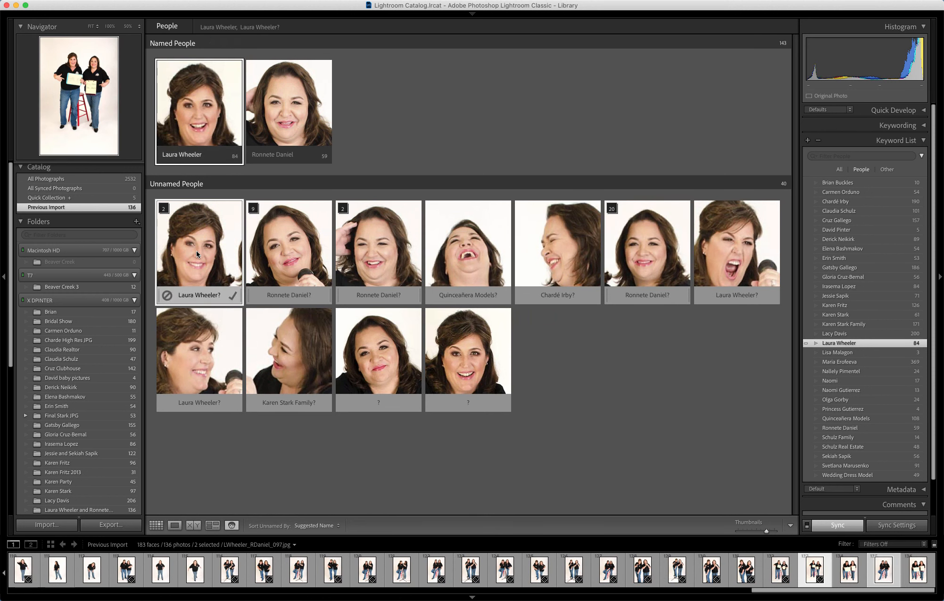
- Tag seven more faces as the first model, raising her count to 94
left_click(284, 249)
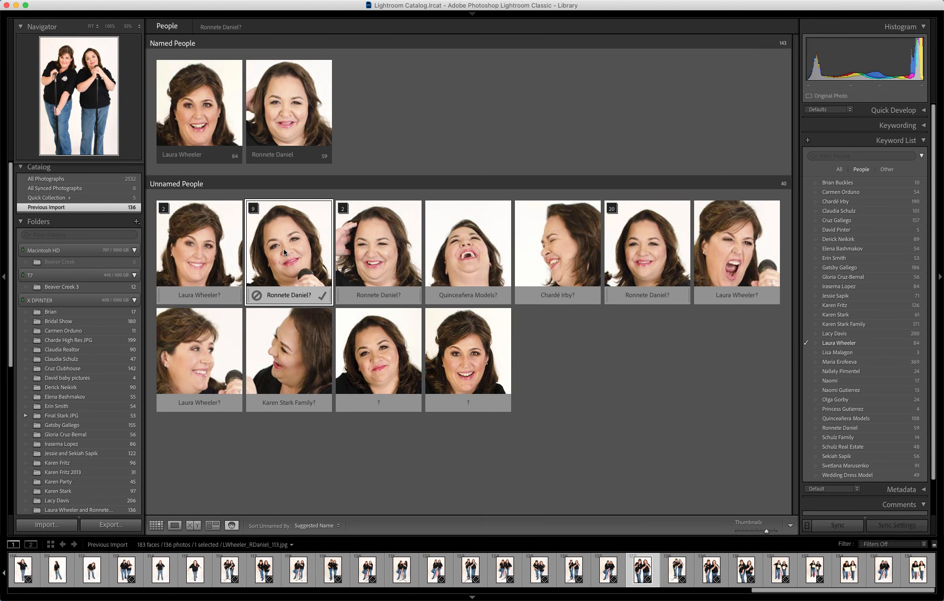
left_click(380, 251, "super")
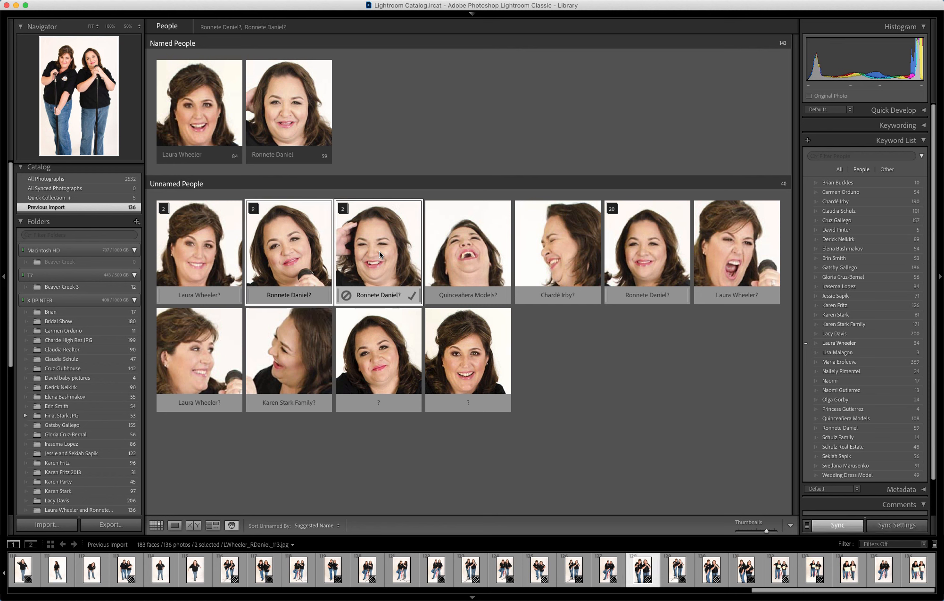
left_click(501, 247, "super")
left_click(561, 248, "super")
left_click(641, 246, "super")
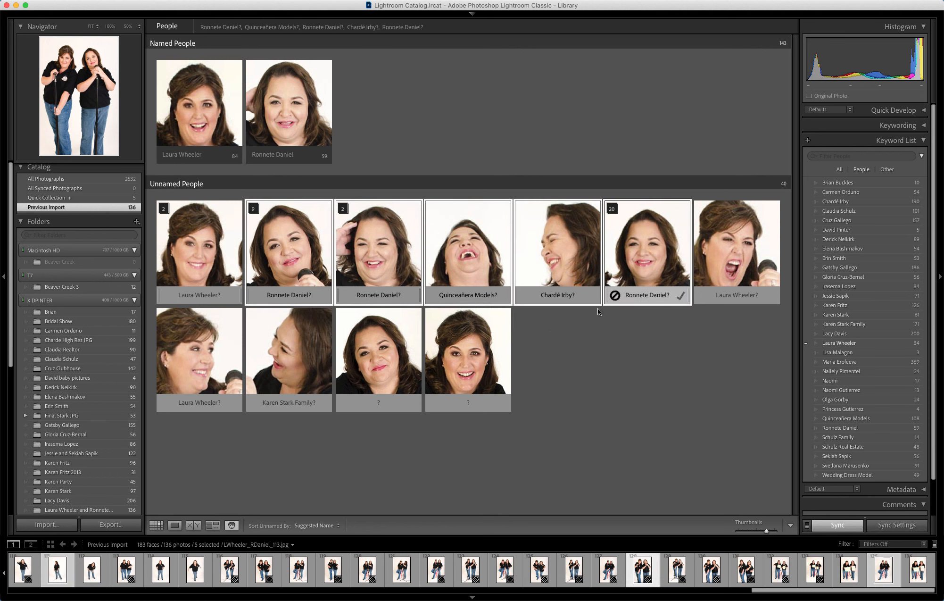
left_click(288, 356, "super")
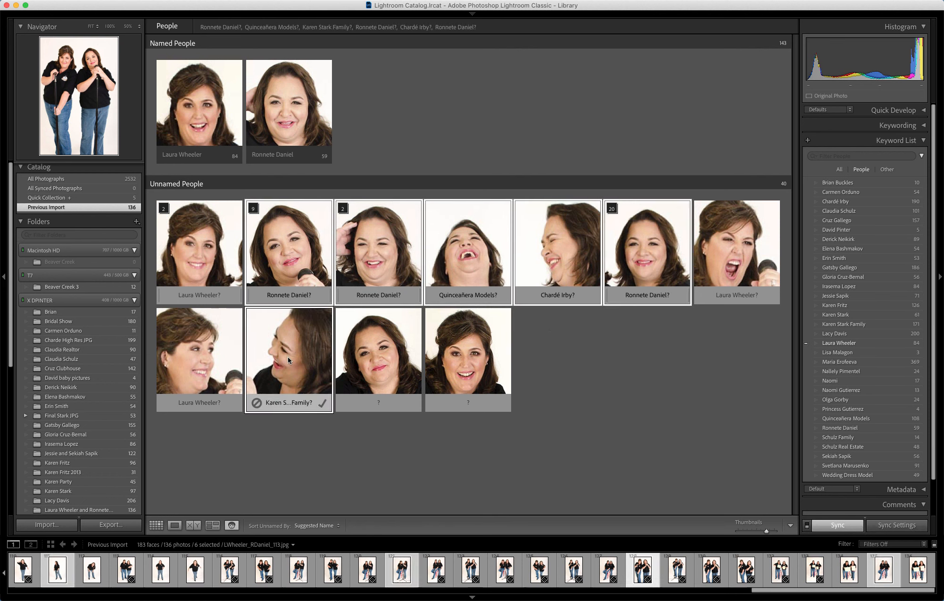
left_click(387, 357, "super")
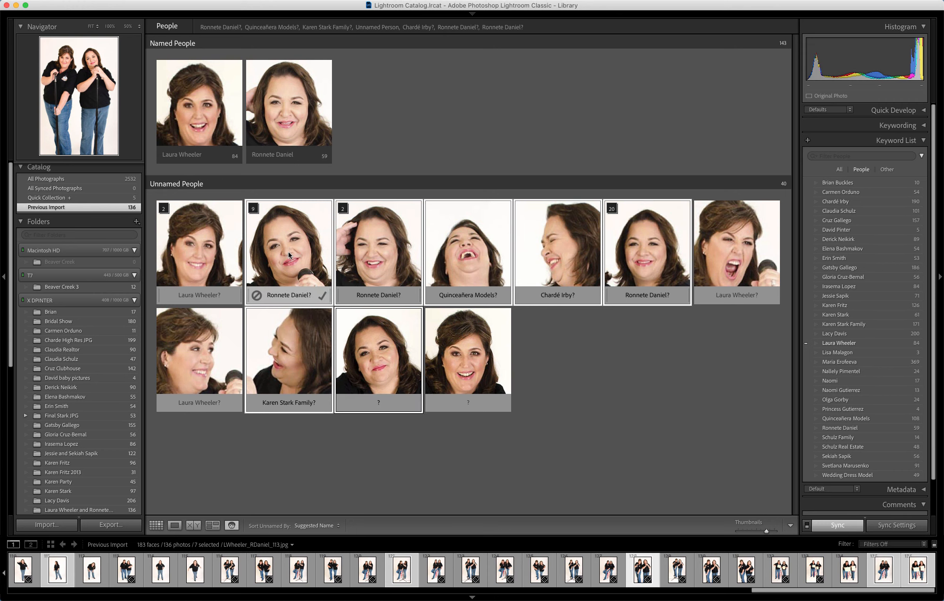
left_click_drag(290, 258, 309, 154)
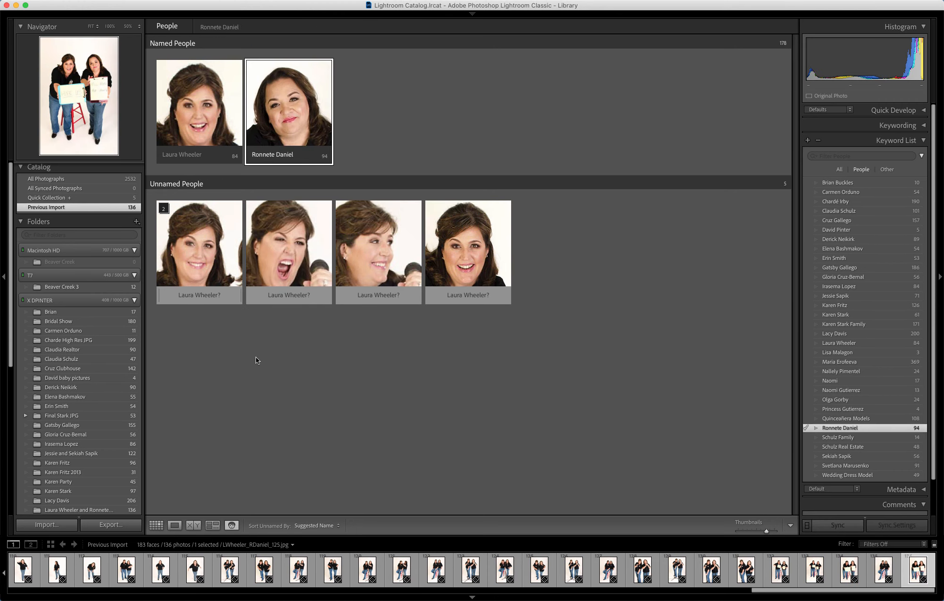
- Tag the last four unnamed faces as the first model, bringing her named count to 89
mouse_move(200, 258)
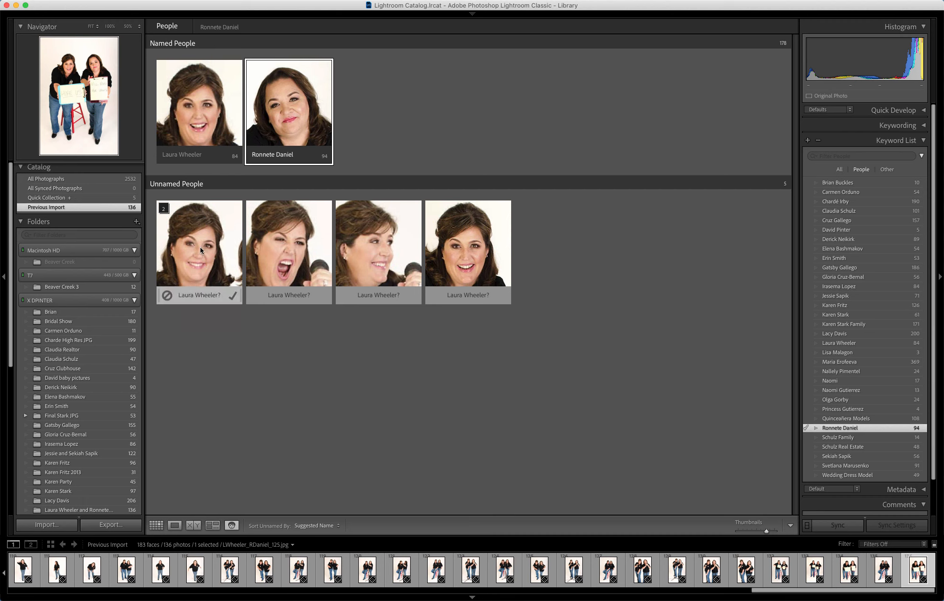
left_click(201, 248)
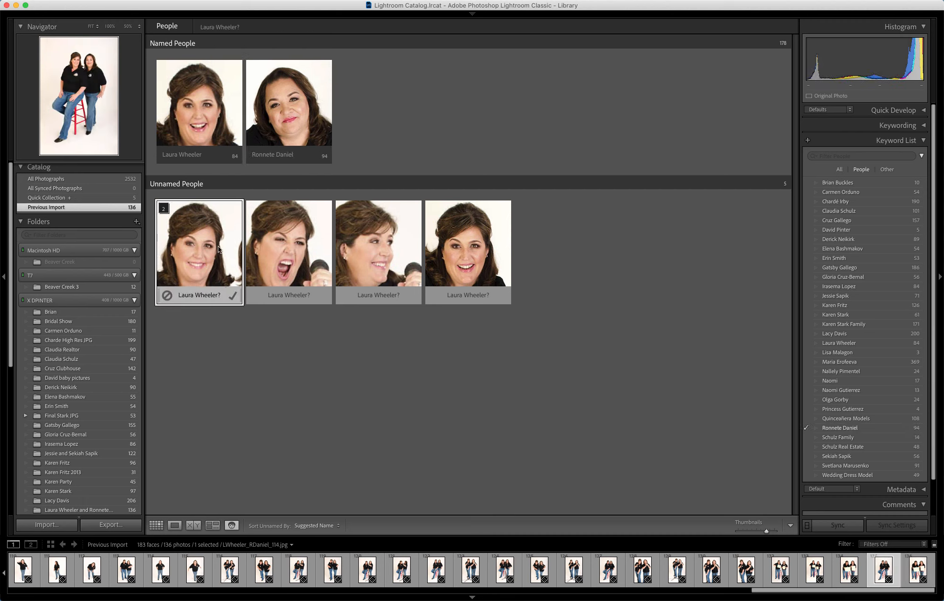
left_click(494, 241, "shift")
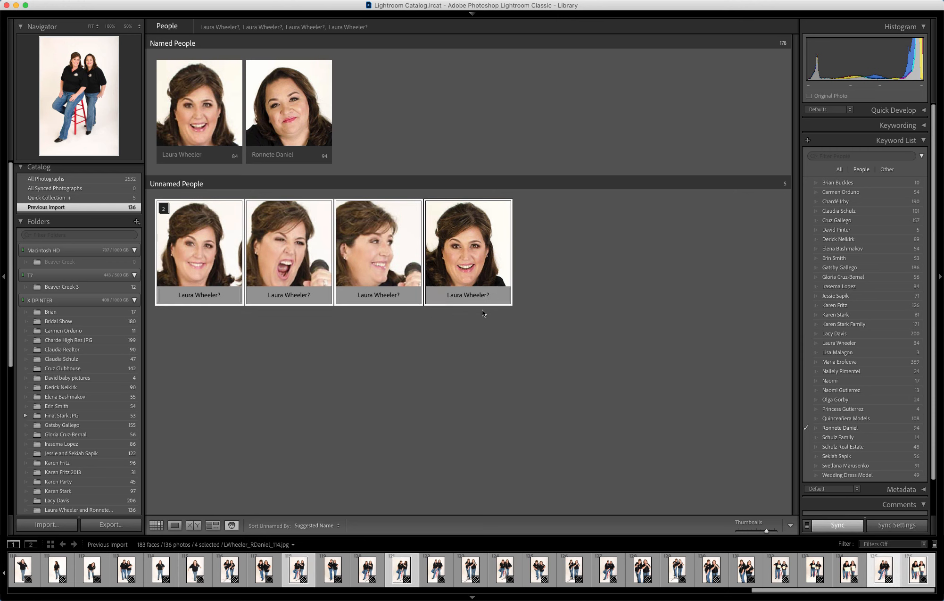
mouse_move(198, 304)
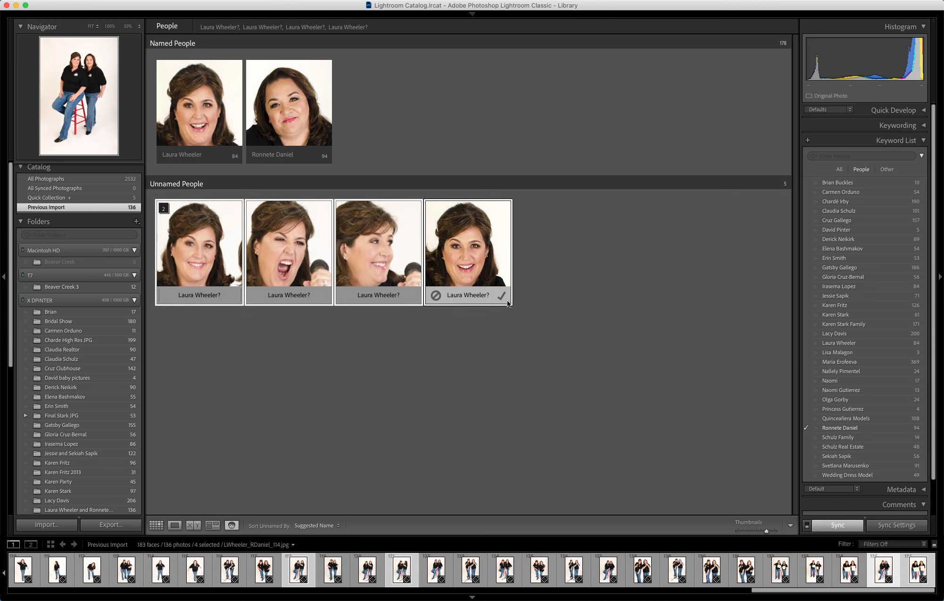
left_click_drag(194, 260, 200, 105)
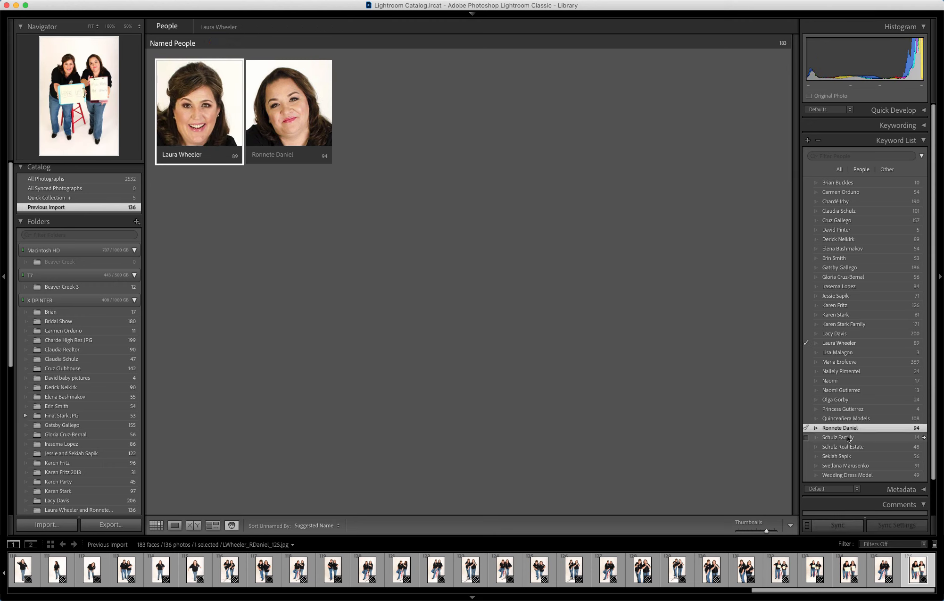
- Filter the grid by the first model's name keyword, then by the second model's to show her 94 photos
left_click(925, 344)
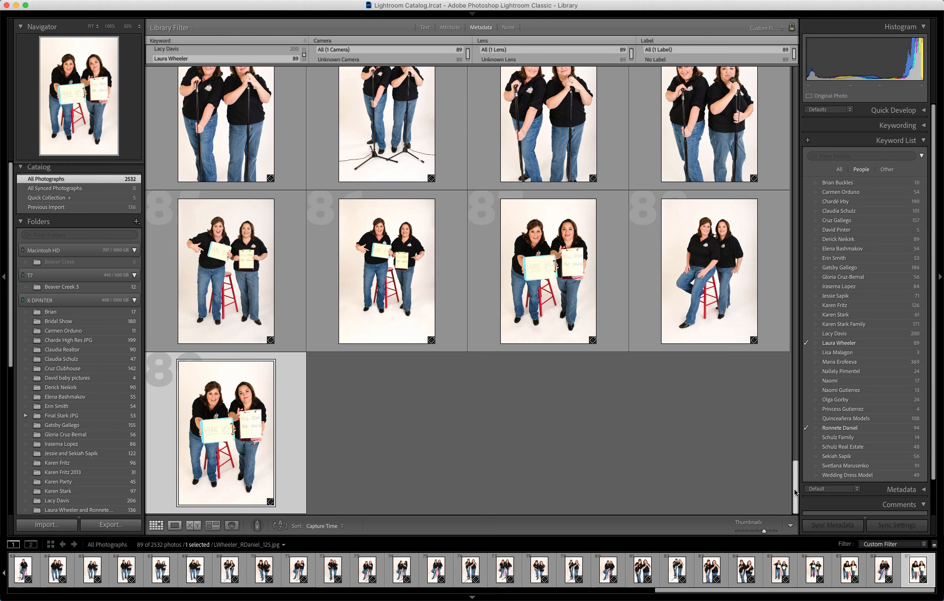
left_click_drag(796, 492, 796, 478)
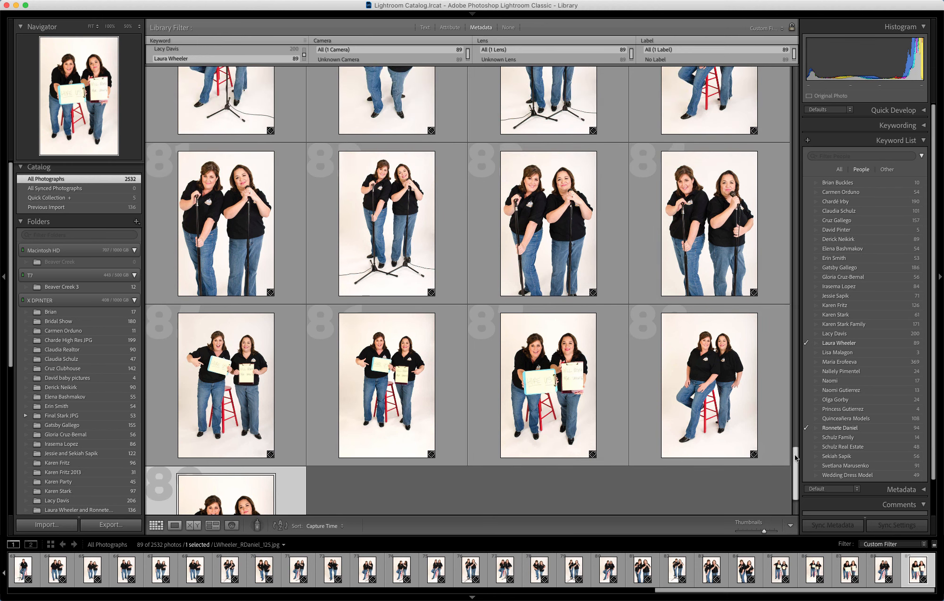
left_click_drag(797, 470, 791, 121)
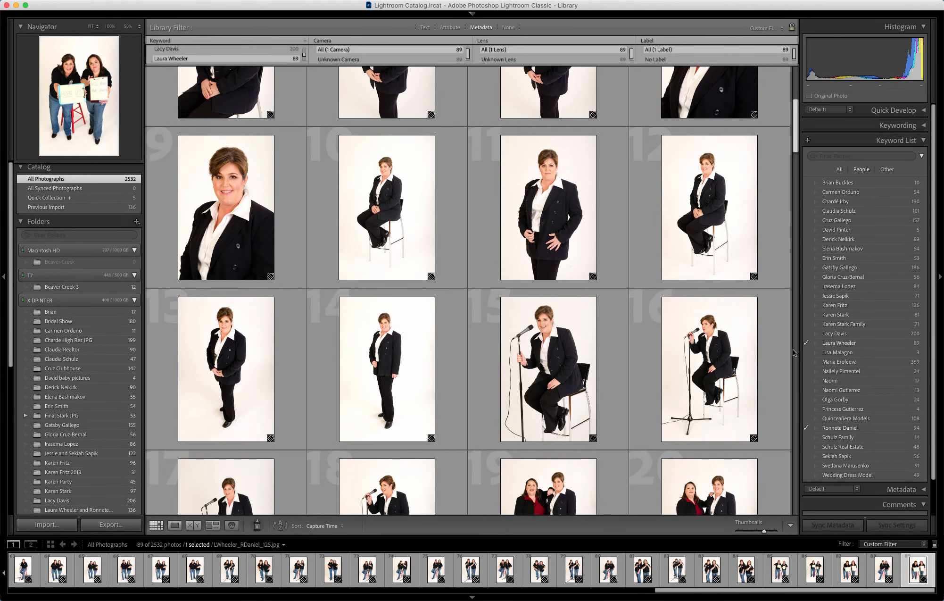
left_click(924, 430)
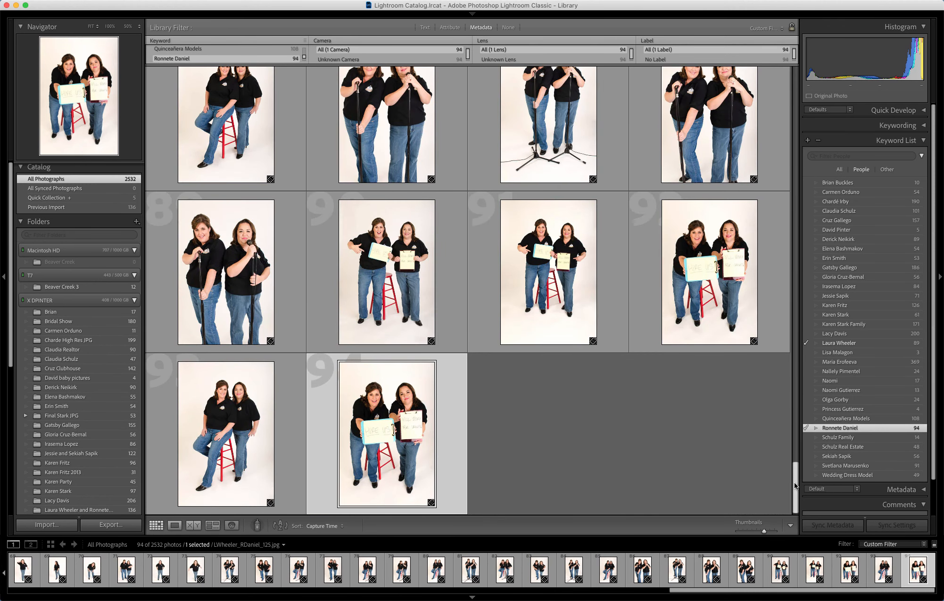
left_click_drag(795, 486, 784, 213)
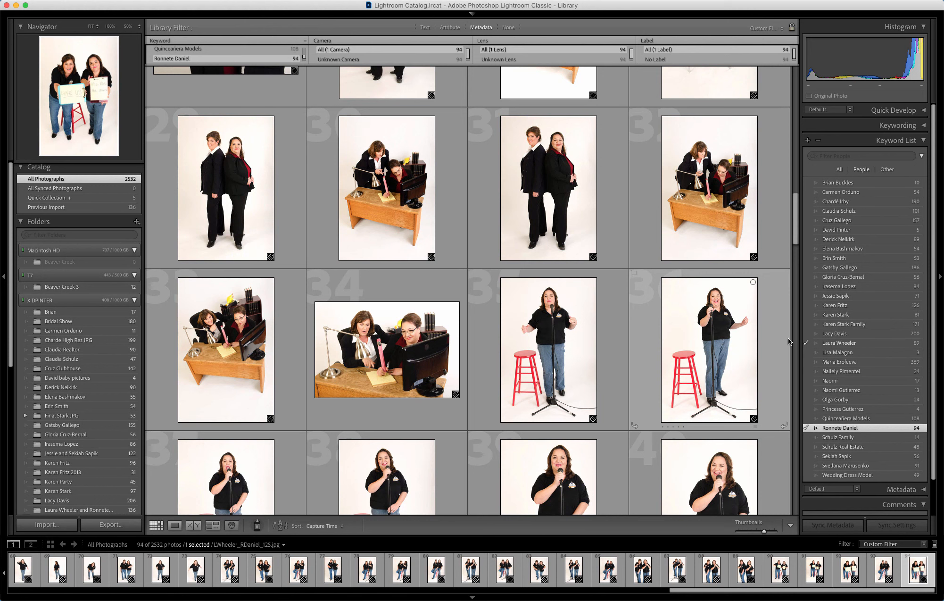